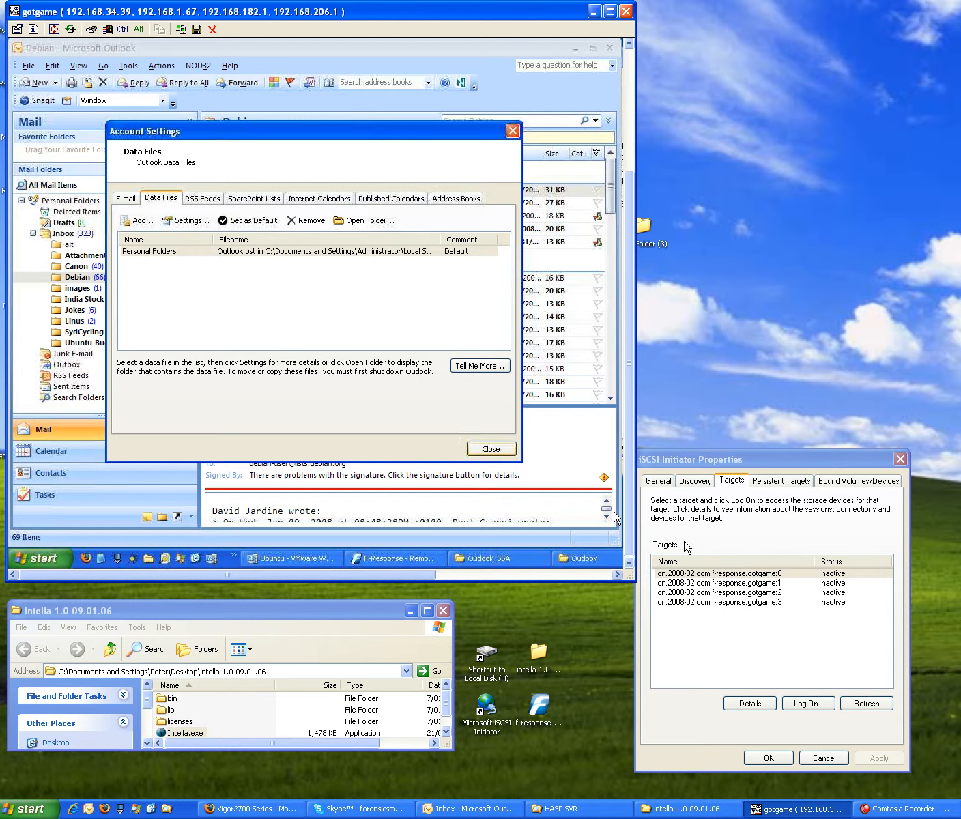
- Log on to the iSCSI target iqn.2008-02.com.f-response.gotgame:0 using CHAP logon information, entering the target secret
left_click(754, 574)
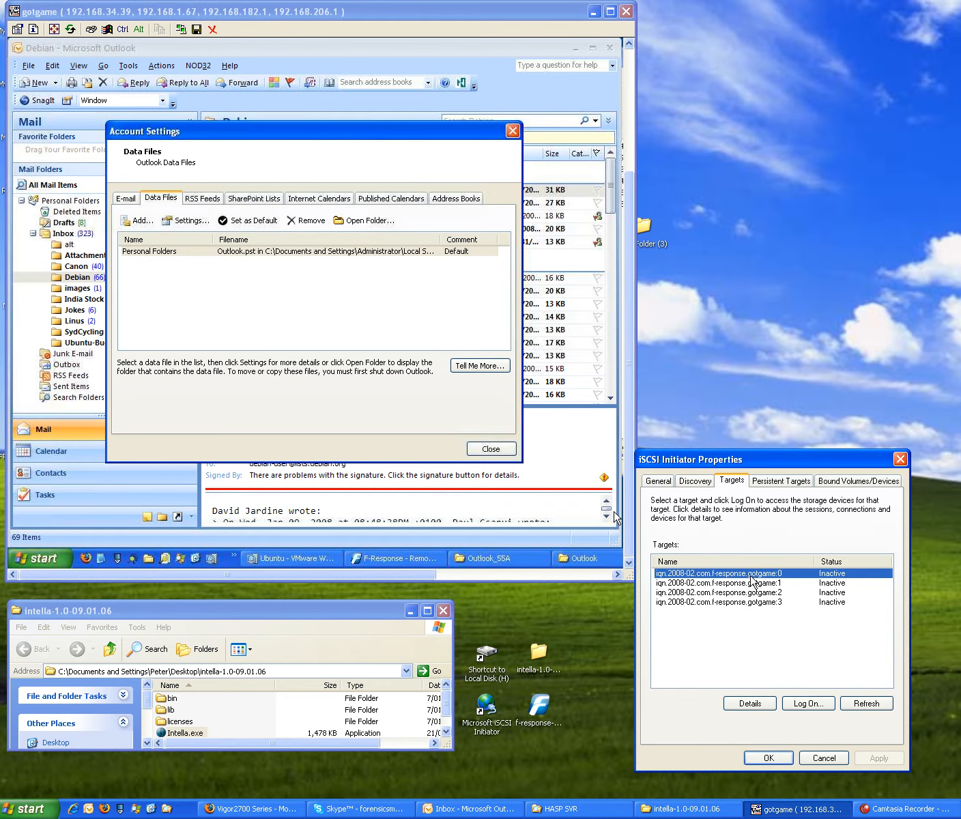
left_click(801, 709)
left_click(676, 599)
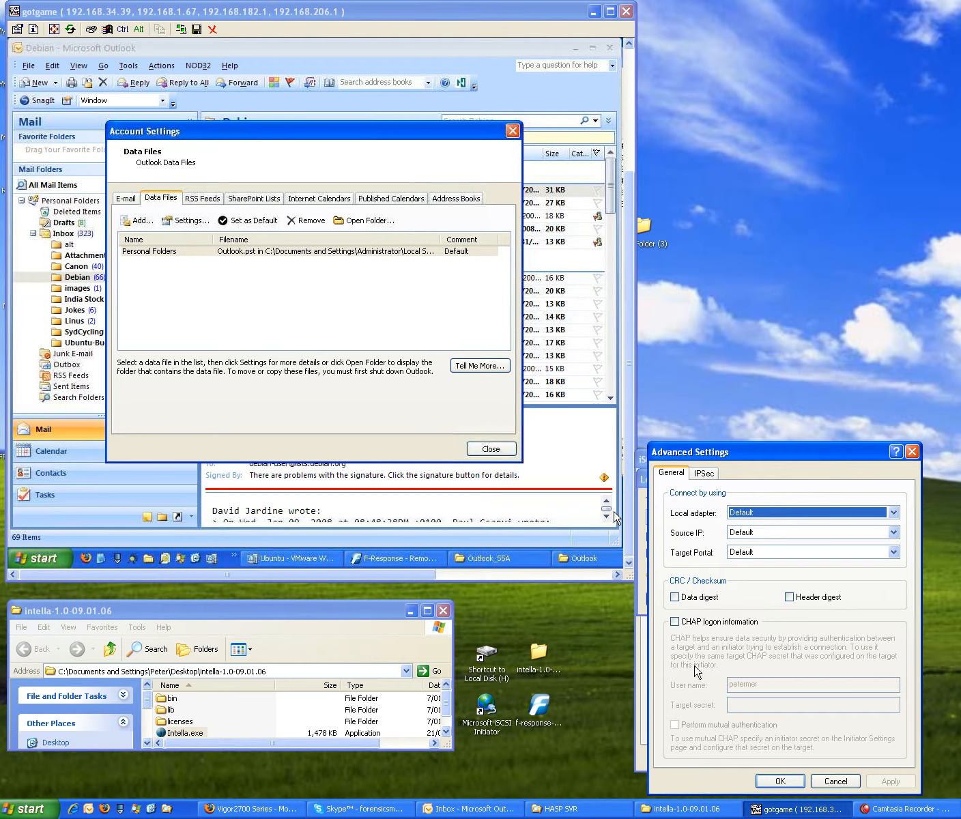
left_click(675, 622)
left_click(743, 704)
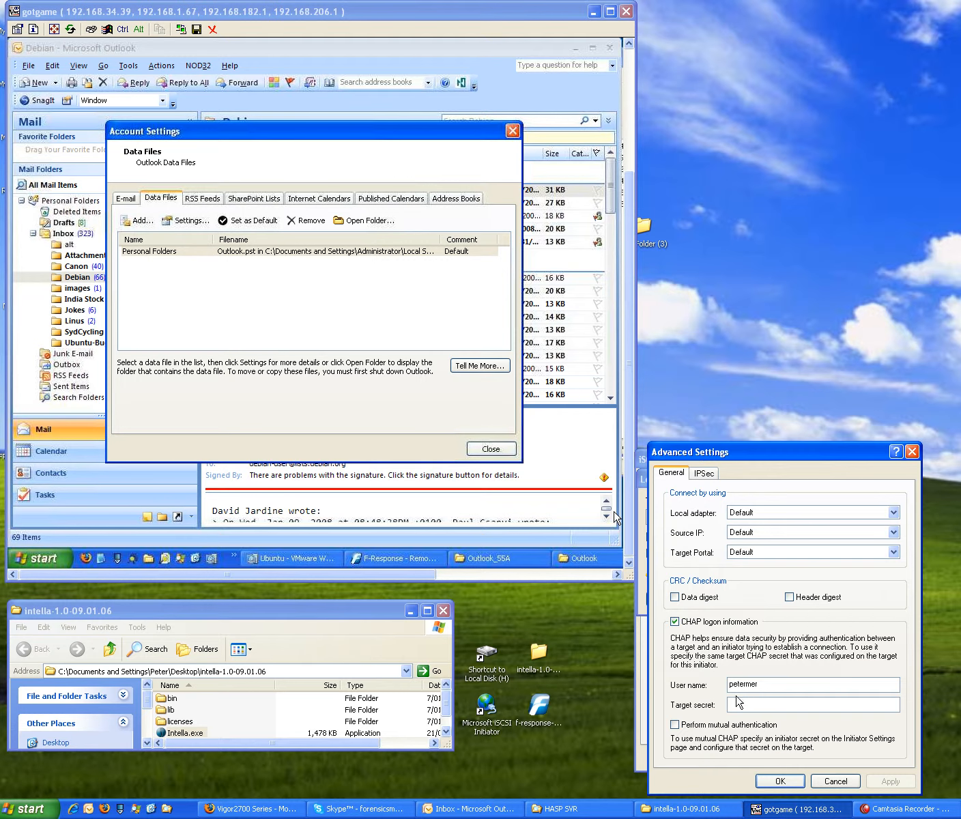
type("••")
left_click(788, 781)
left_click(808, 599)
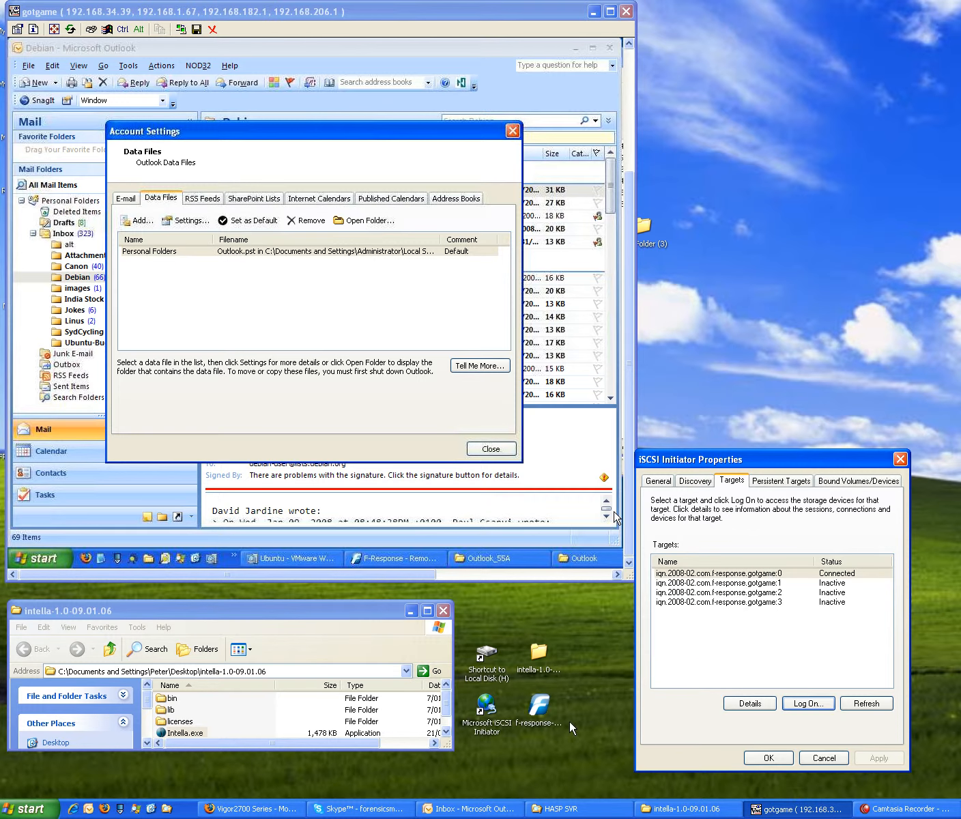
- Look through the root folder of the mounted local disk H: and close it again
double_click(490, 675)
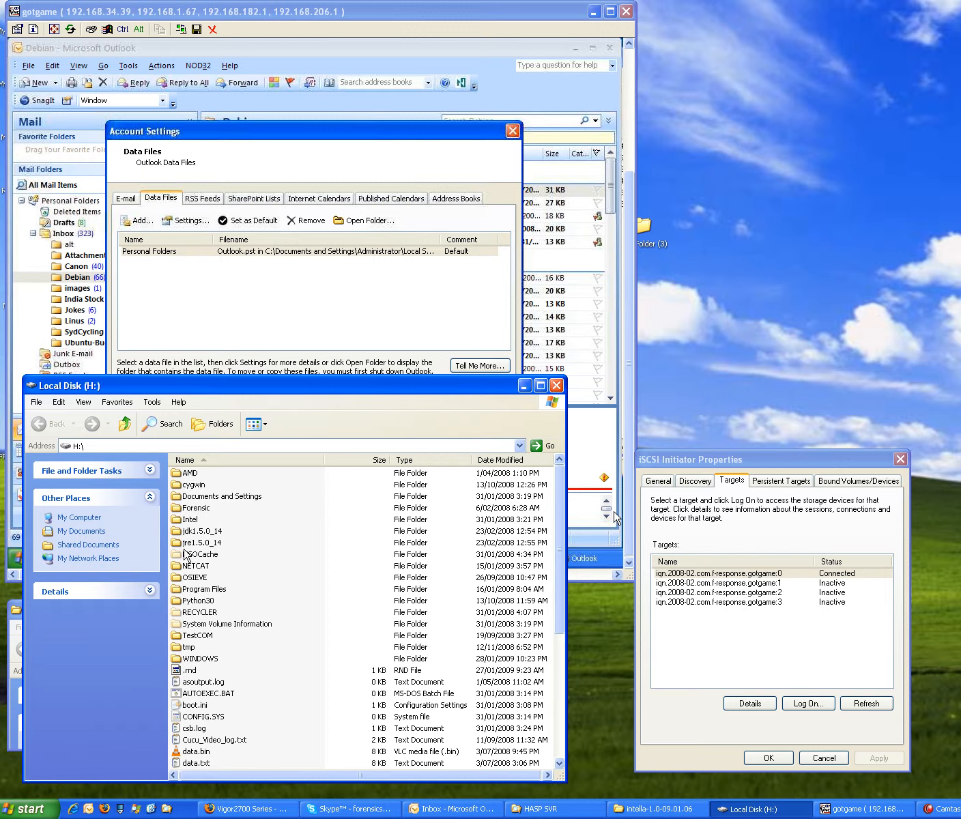
left_click(557, 385)
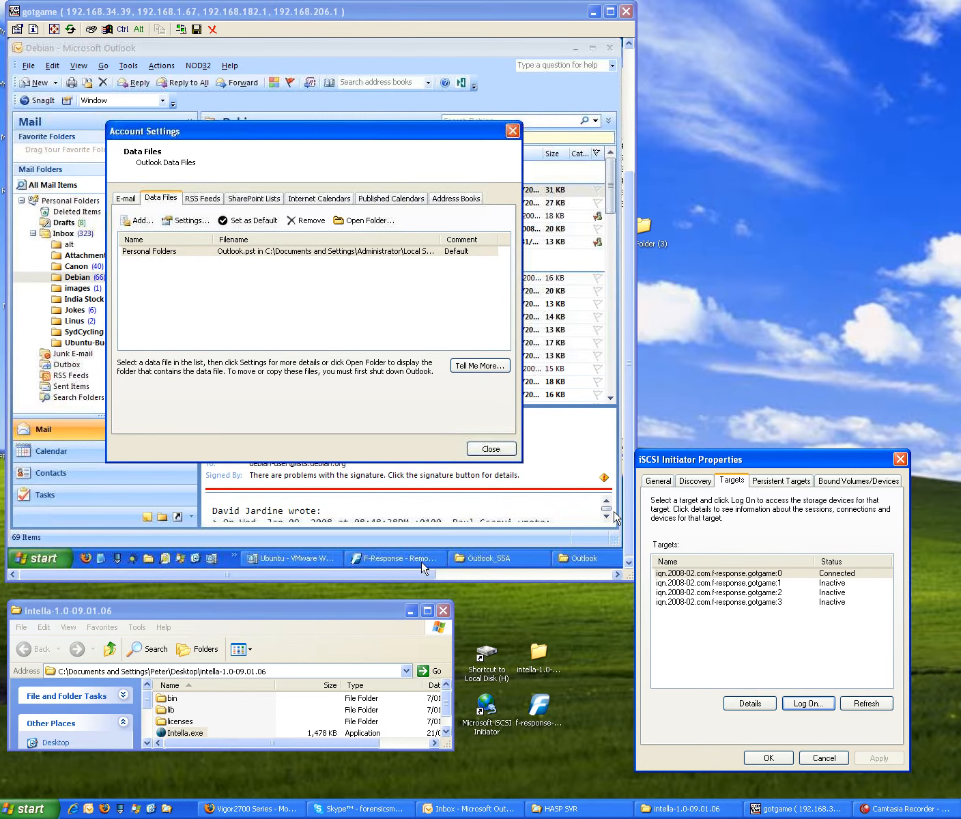
- Launch Intella and create a case named FR1 with the suggested data folder, dismissing the open Outlook account and antivirus dialogs
double_click(207, 733)
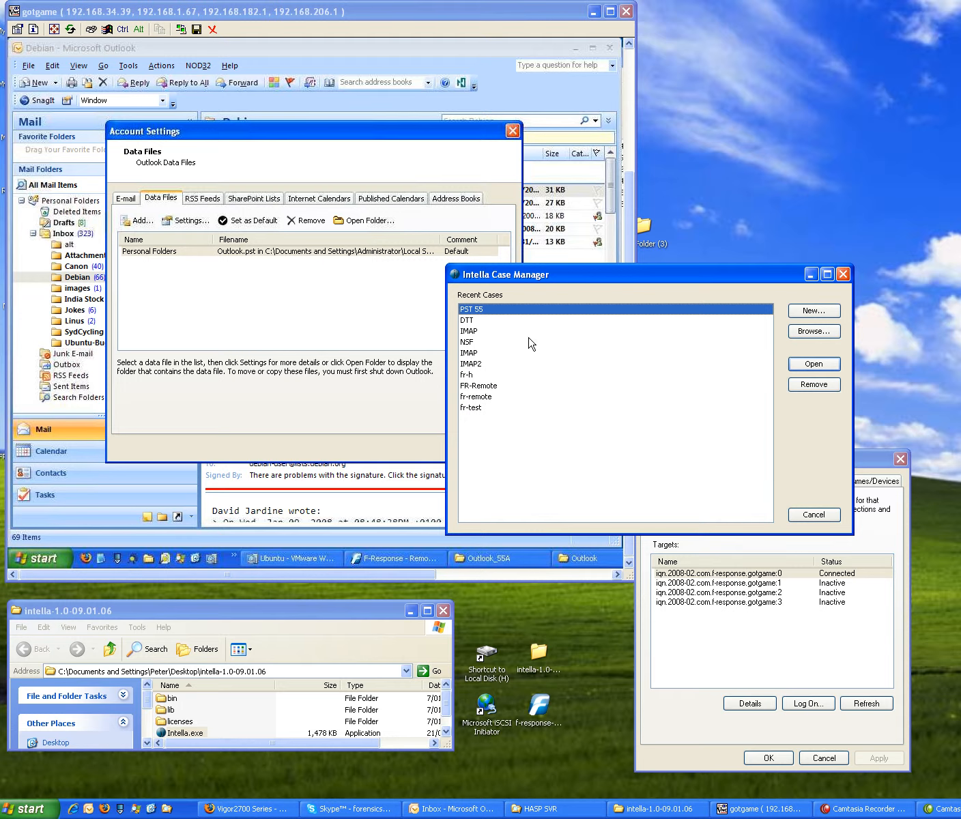
left_click(826, 312)
type("FER")
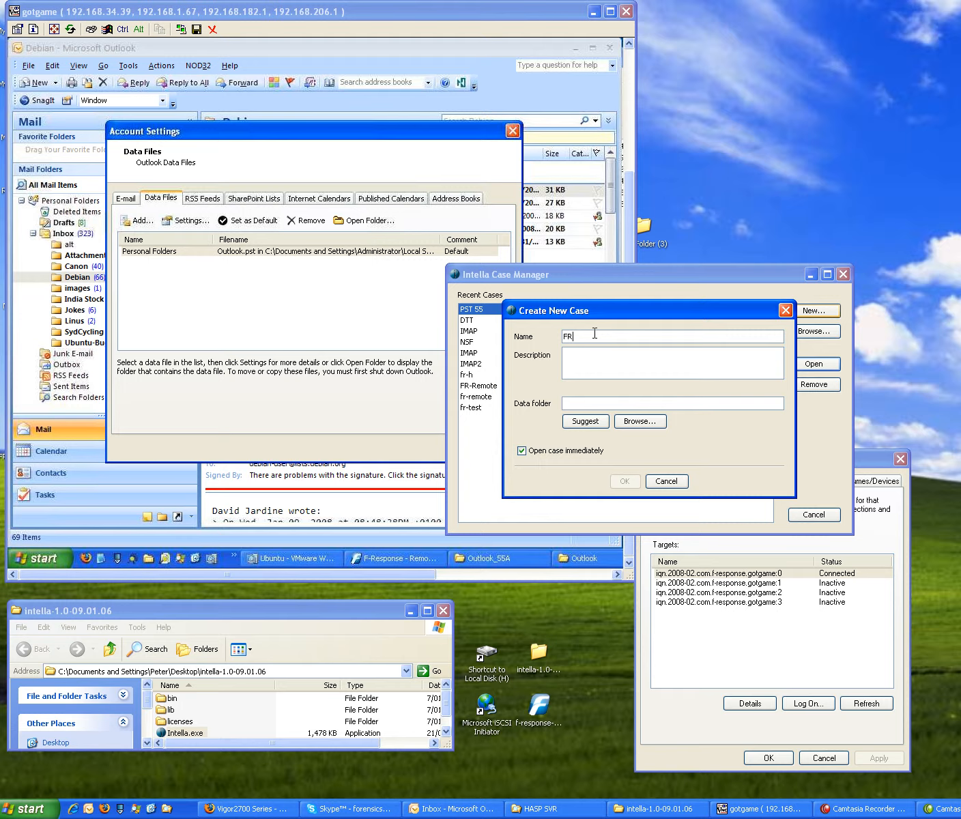
left_click(587, 422)
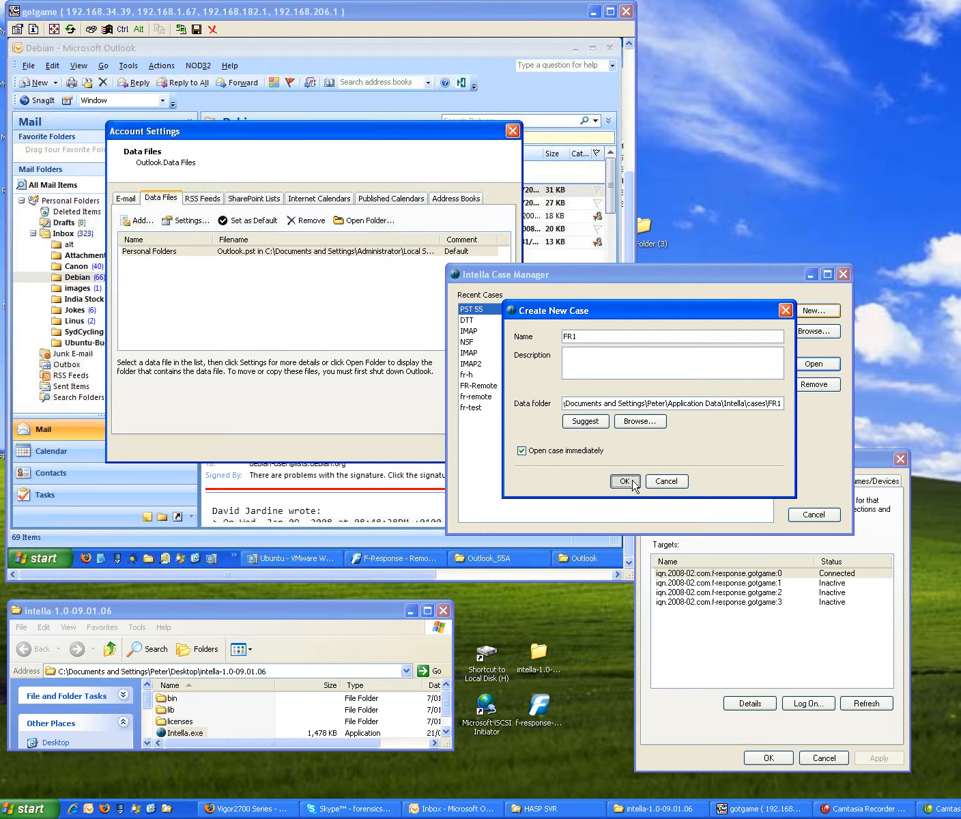
left_click(625, 481)
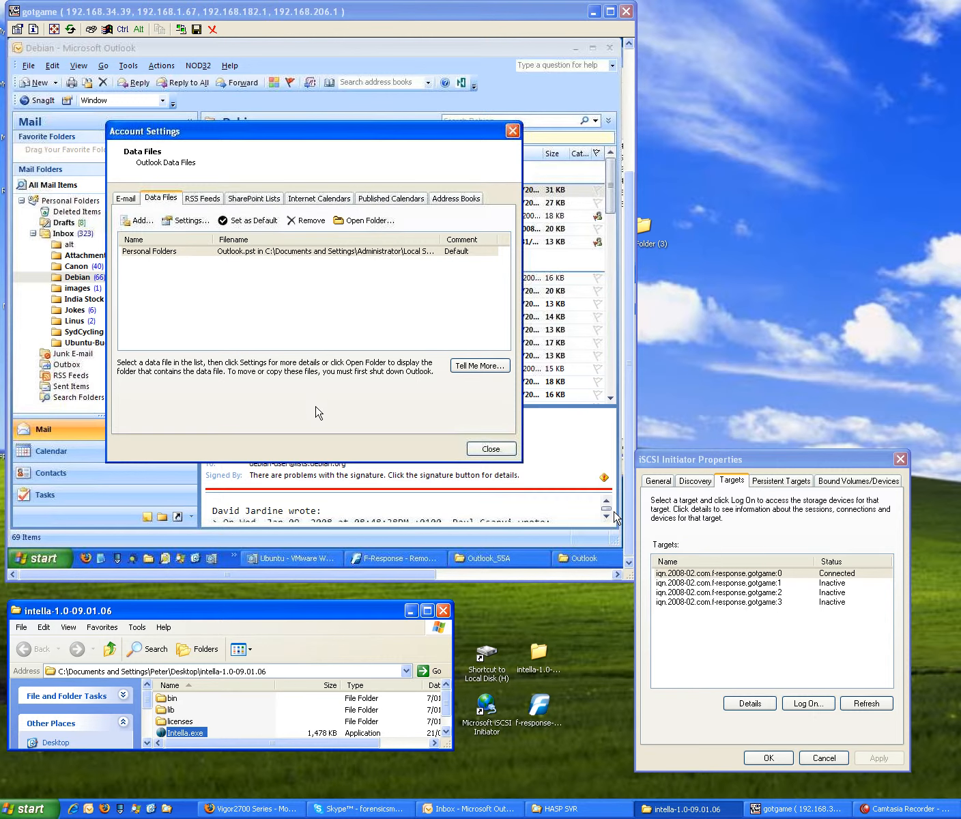
left_click(487, 451)
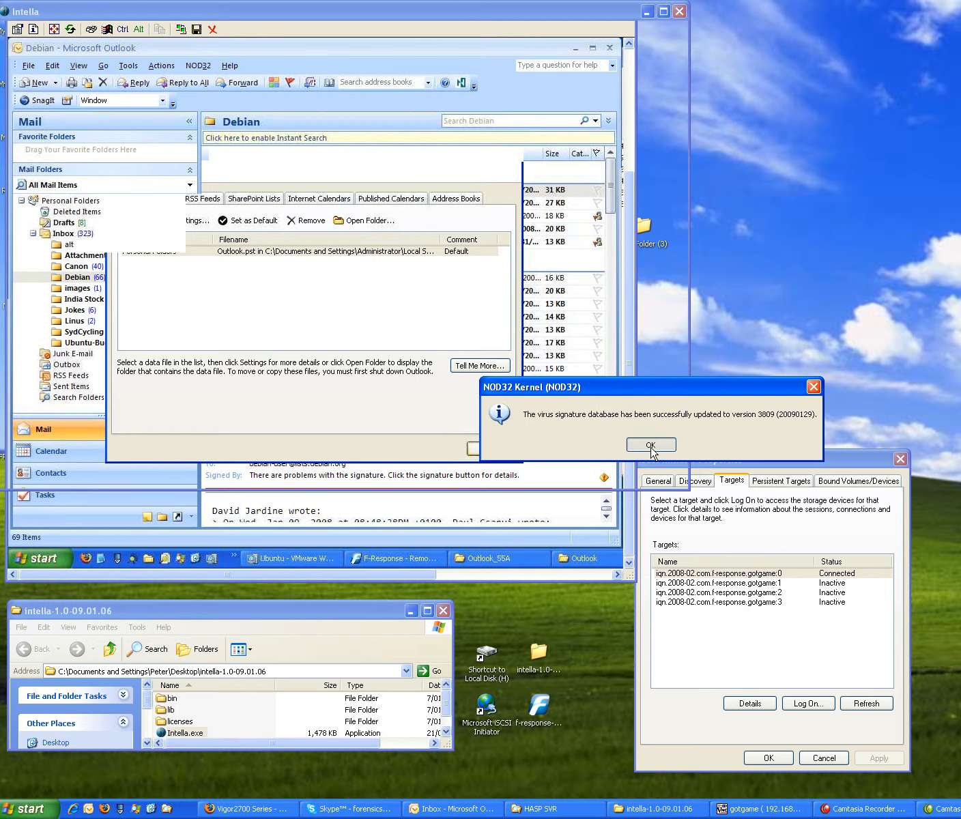
left_click(651, 446)
- Specify an MS Outlook PST source using the pasted Outlook.pst path, with its drive letter changed to H
left_click(252, 259)
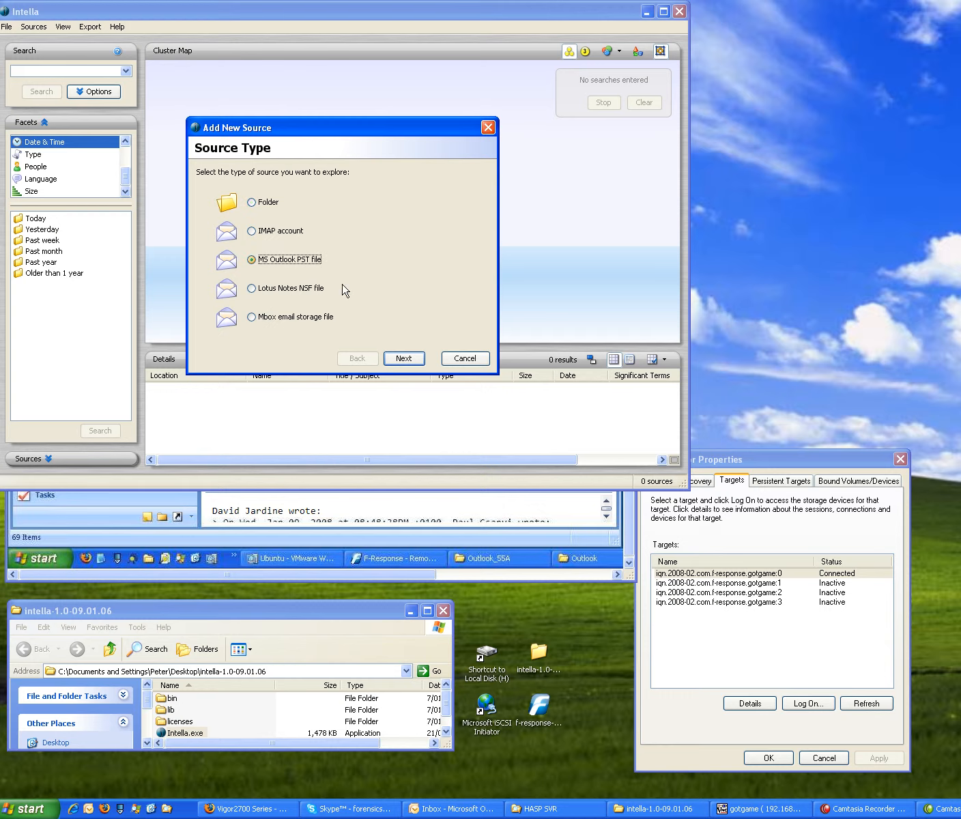
left_click(403, 359)
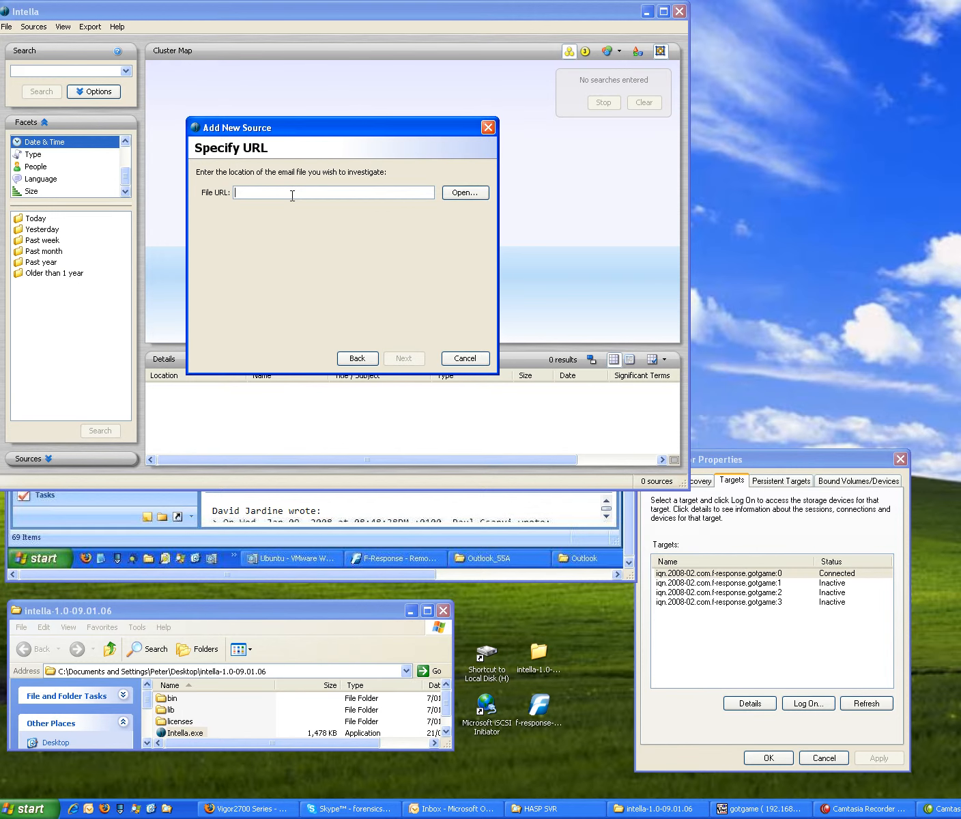
key("ctrl+v")
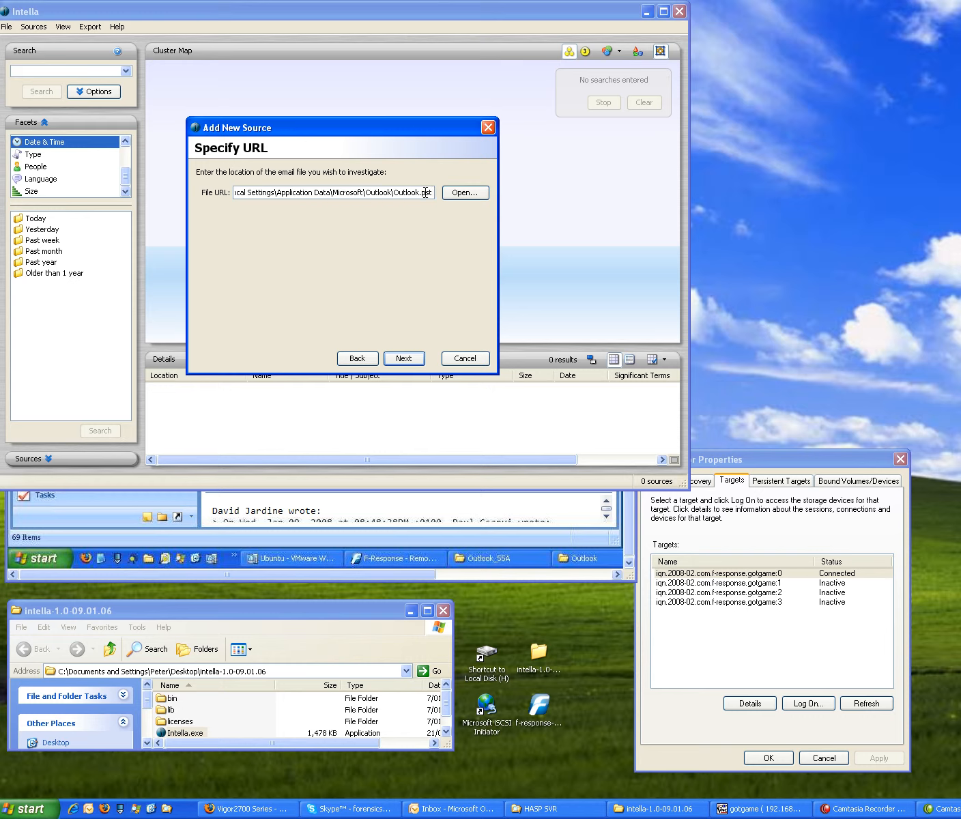
key("shift+Home")
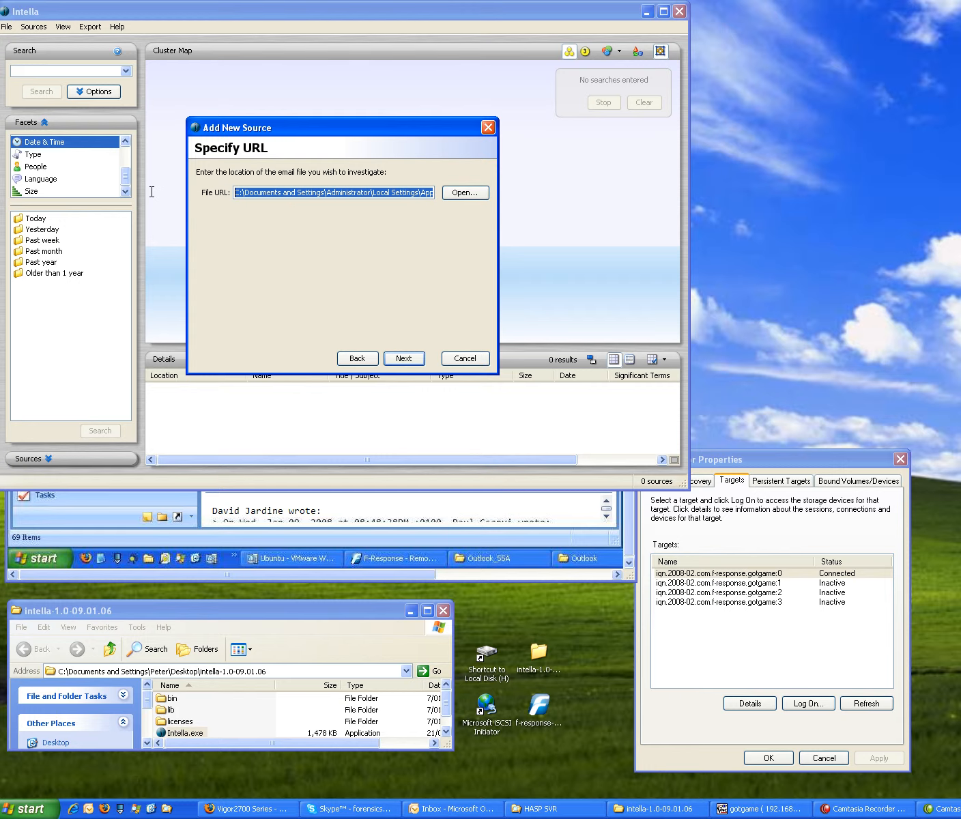
left_click(239, 187)
key("BackSpace")
type("H")
left_click(407, 358)
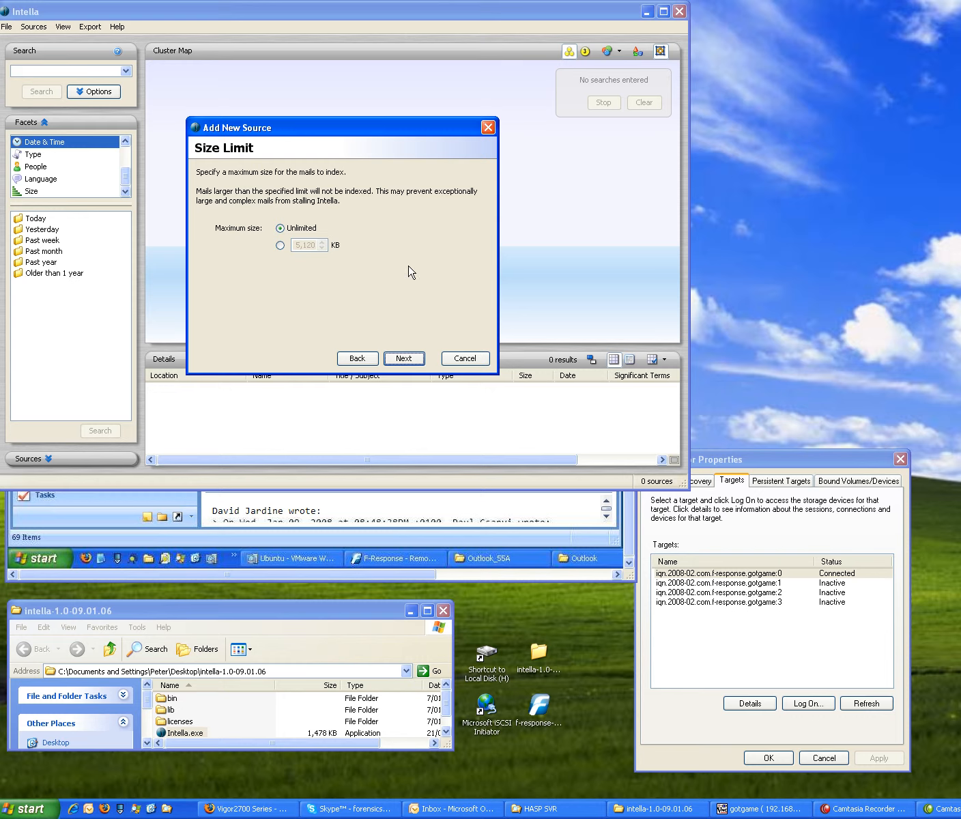
- Finish the Outlook.pst source with unlimited mail size, MD5 hashes, archives and embedded resources indexed, and start indexing immediately
left_click(414, 358)
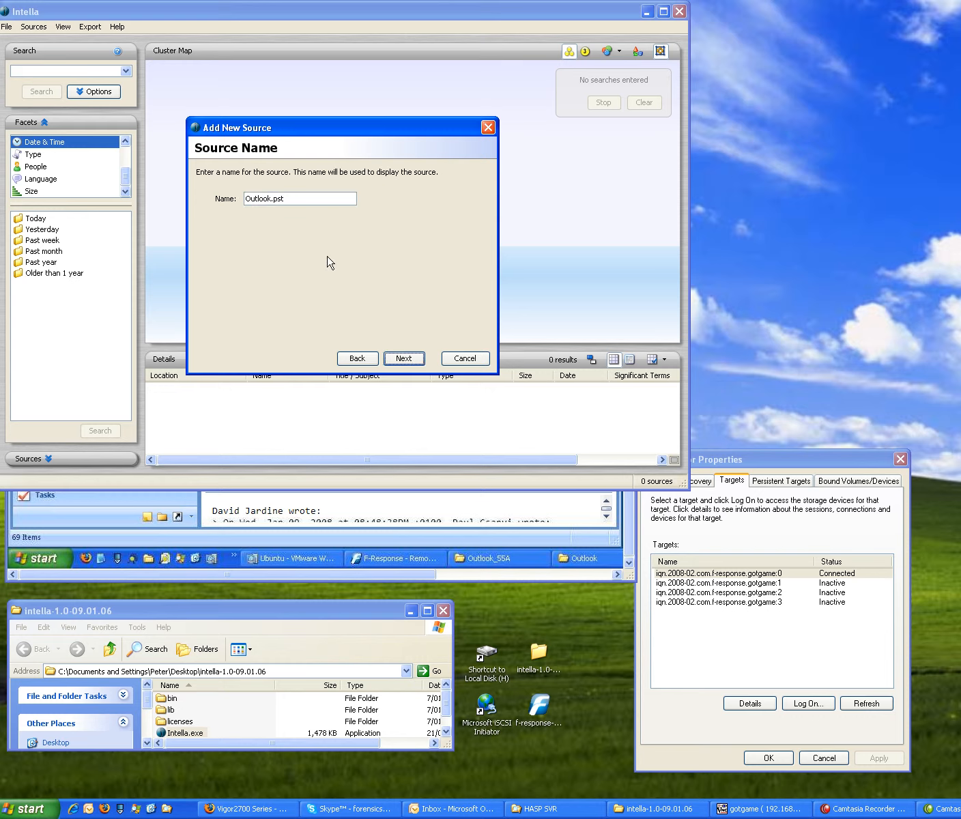
left_click(411, 363)
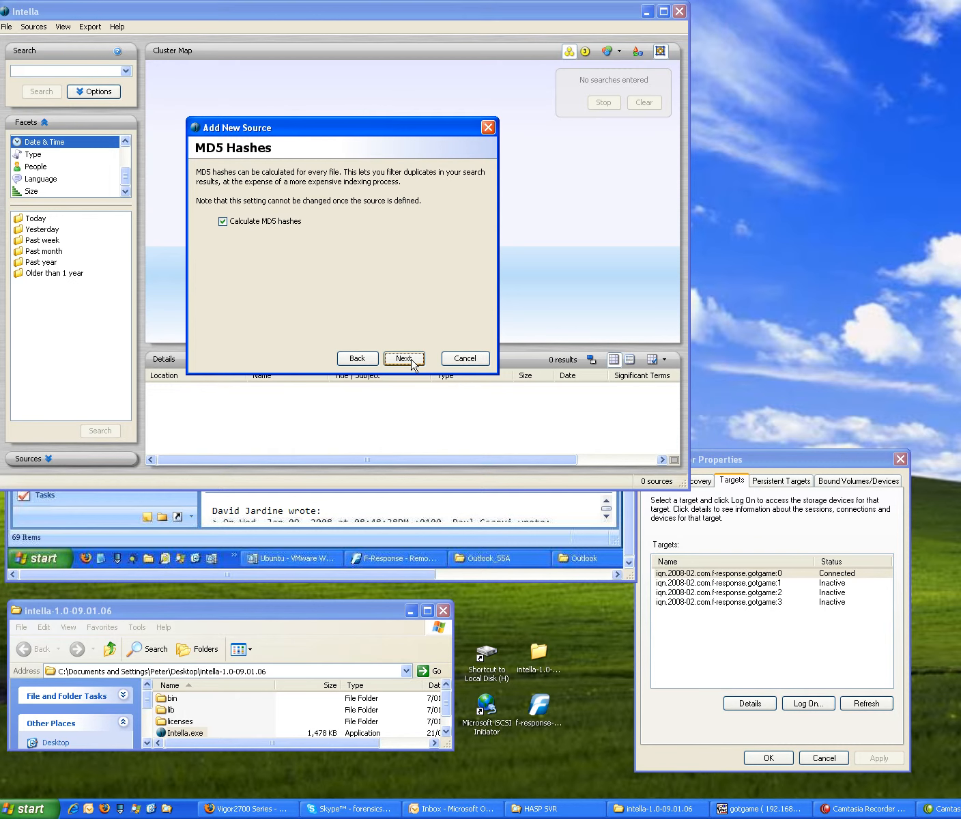
left_click(412, 363)
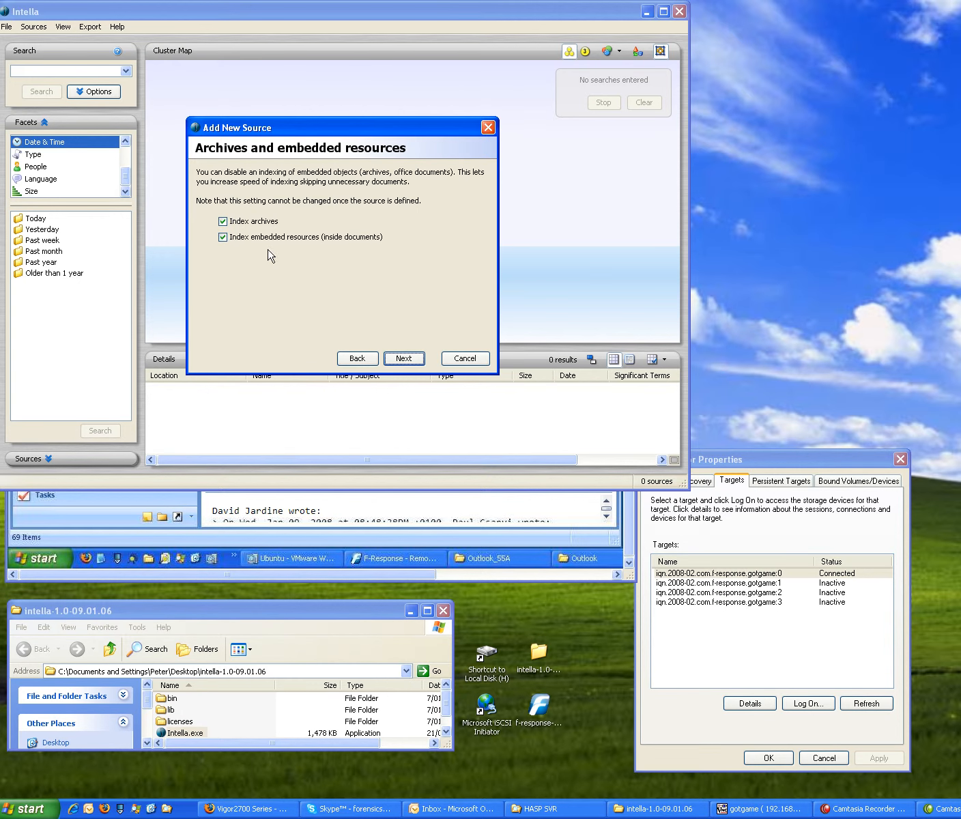
left_click(405, 360)
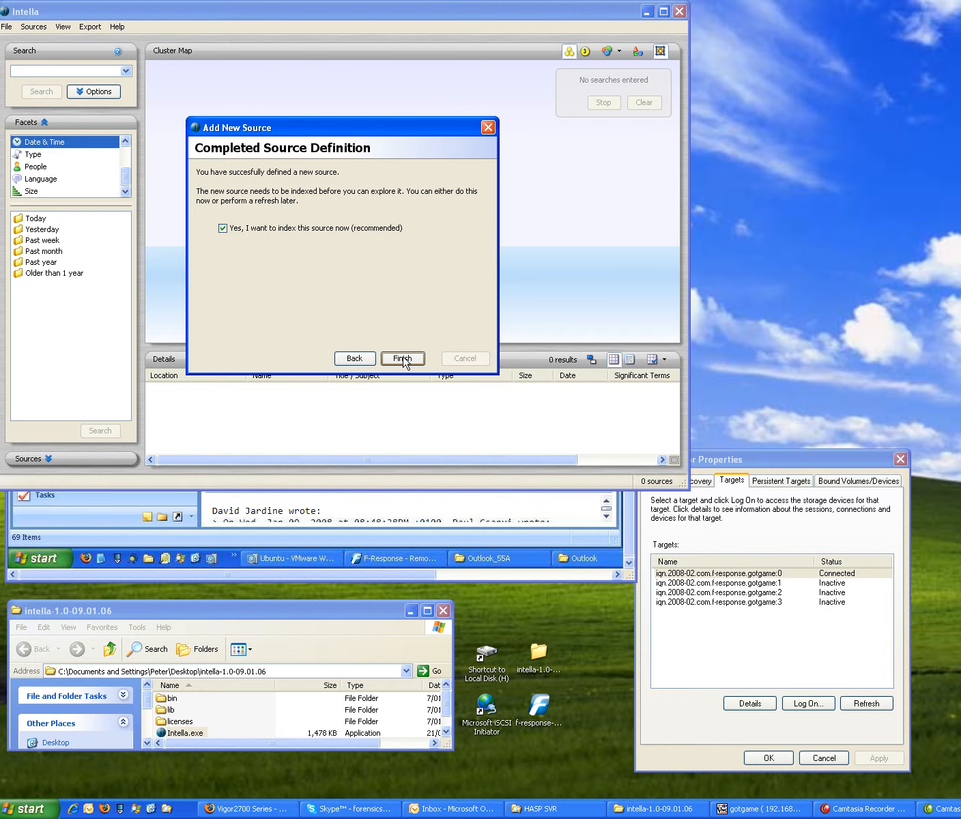
left_click(404, 360)
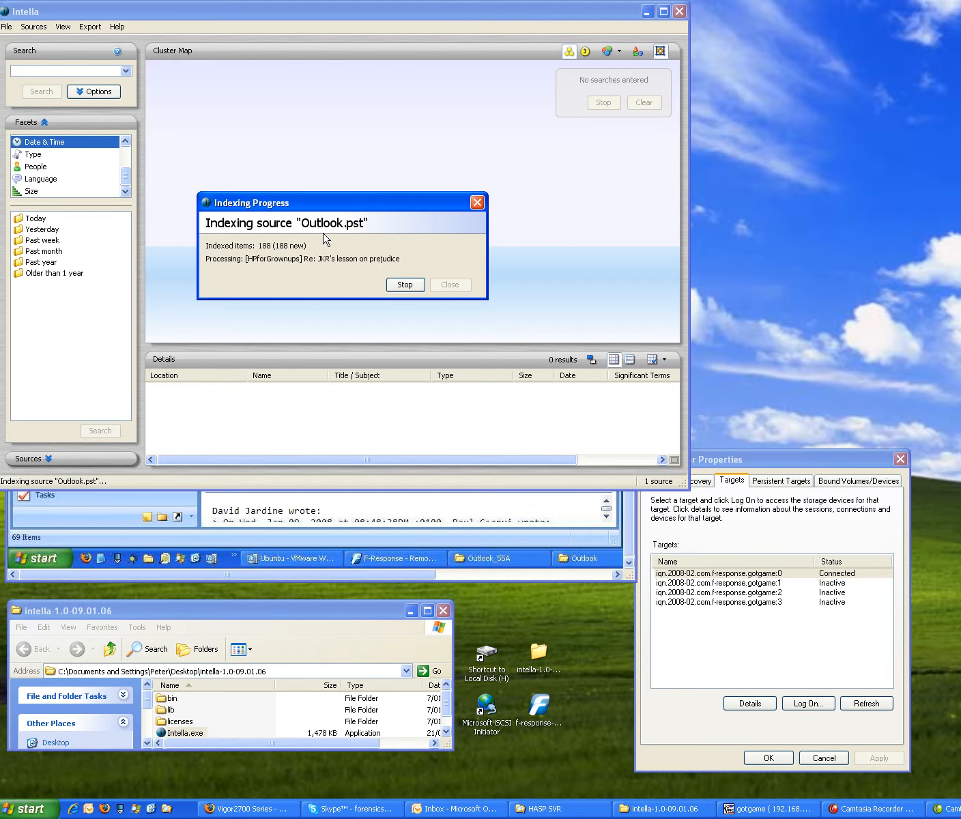
- Switch to Outlook in the gotgame remote session and delete the "8th wonder of the World." message from the Attachments folder
left_click(376, 513)
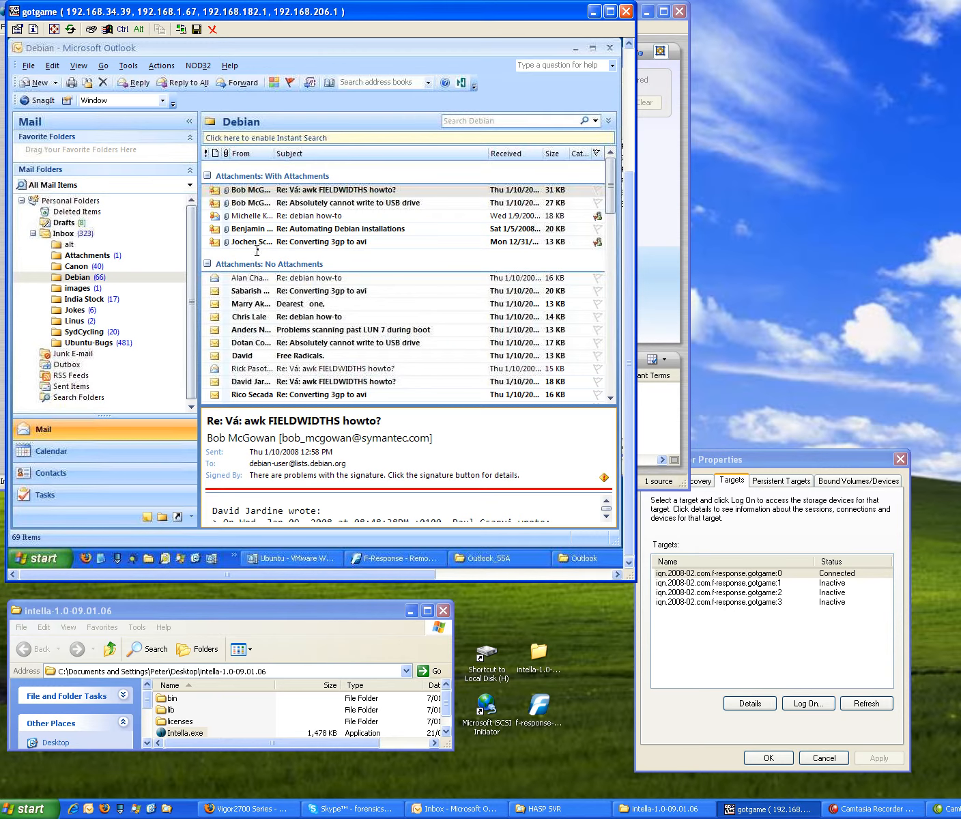
left_click(92, 257)
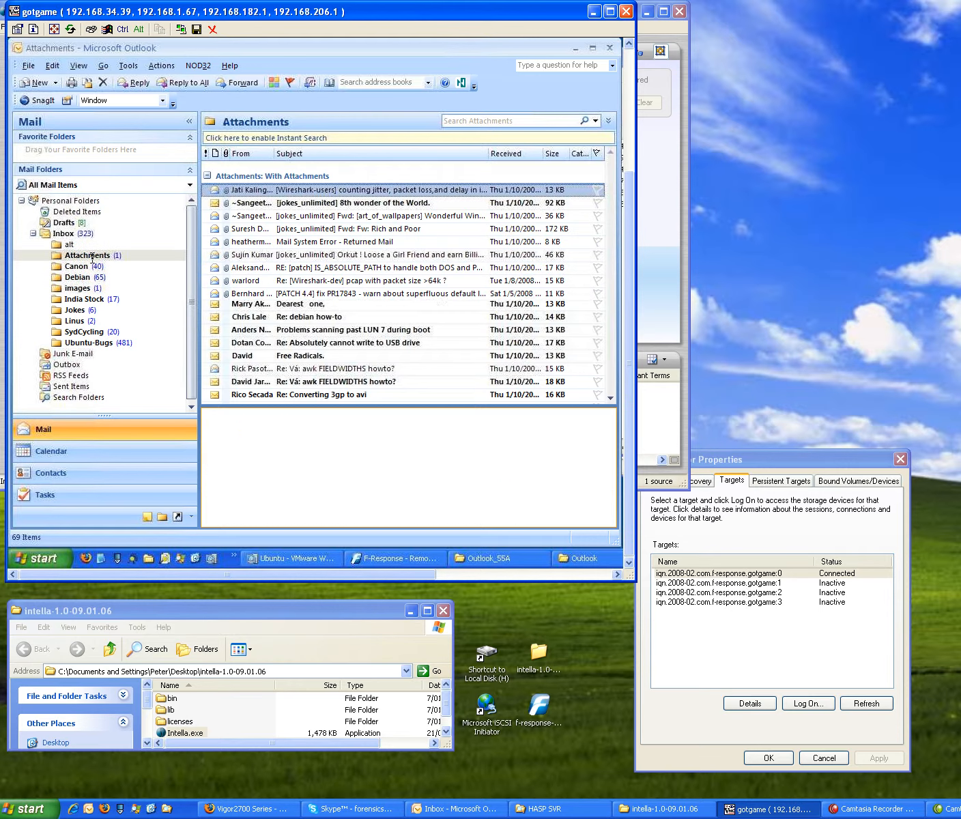
left_click(260, 204)
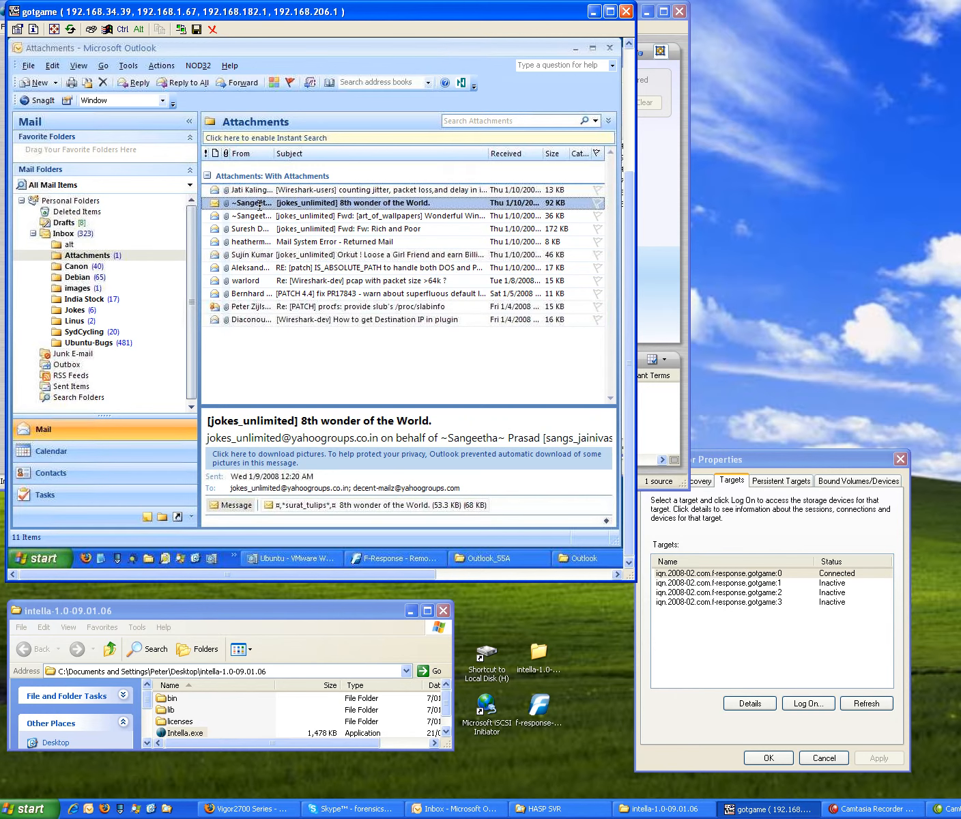
right_click(259, 203)
left_click(310, 393)
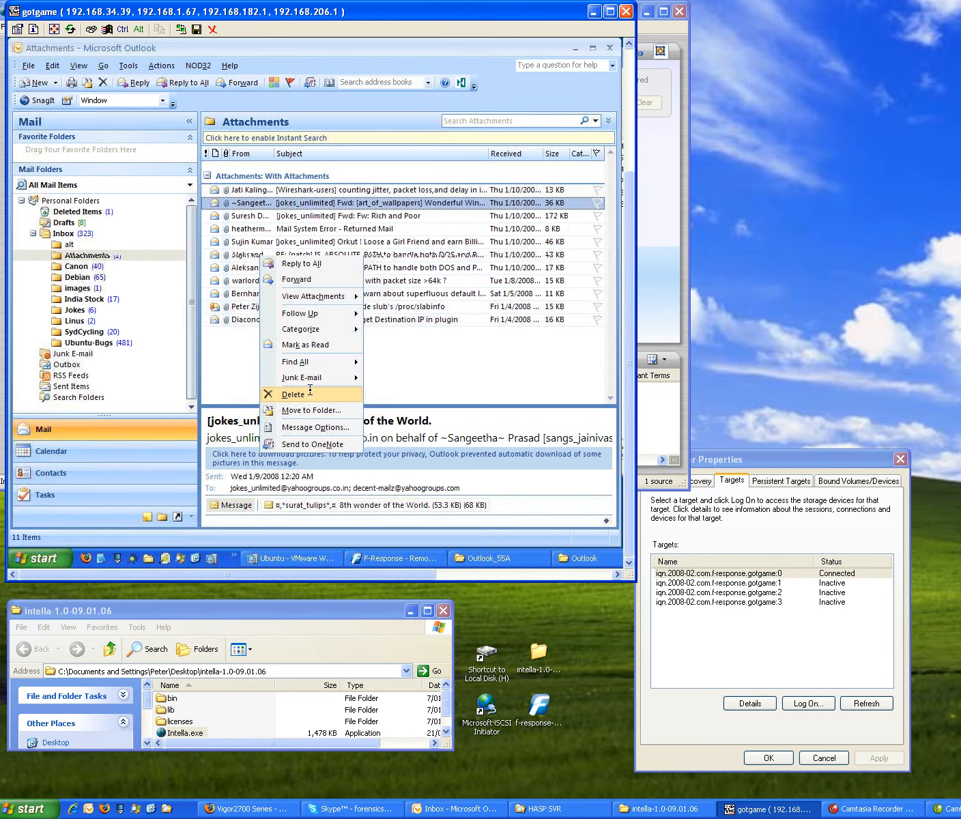
left_click(310, 393)
- Browse the Attachments, Ubuntu-Bugs and Linus folders, opening the PR17843 patch message and the last syslets message in Linus
double_click(311, 280)
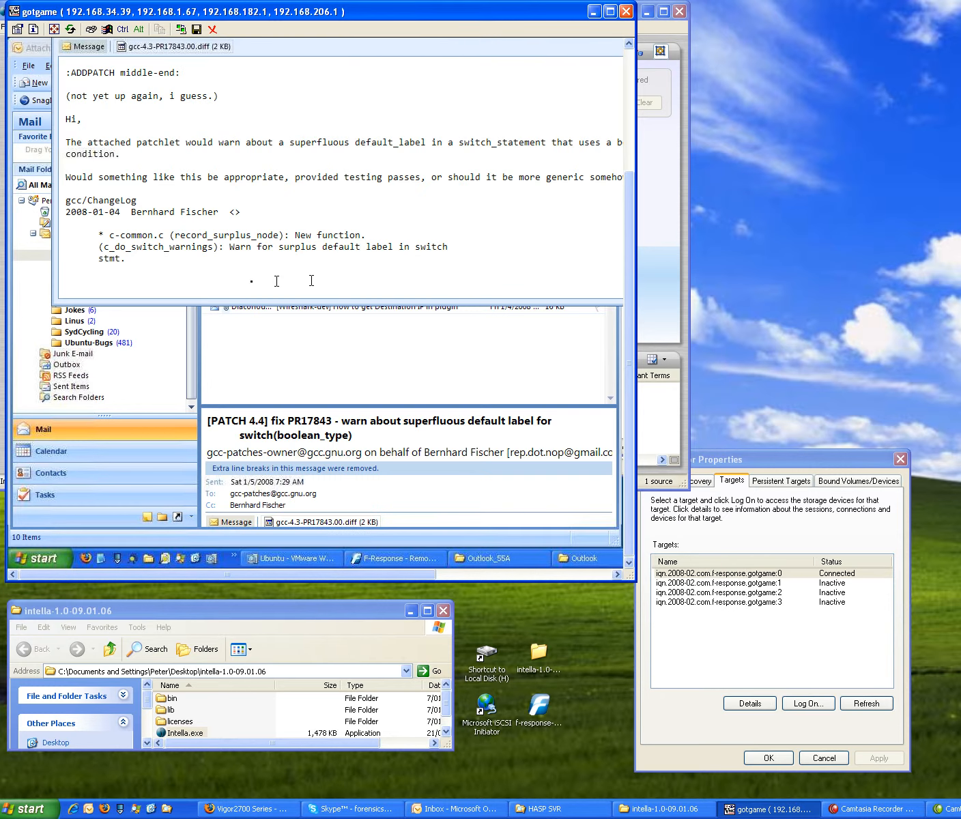
left_click(99, 342)
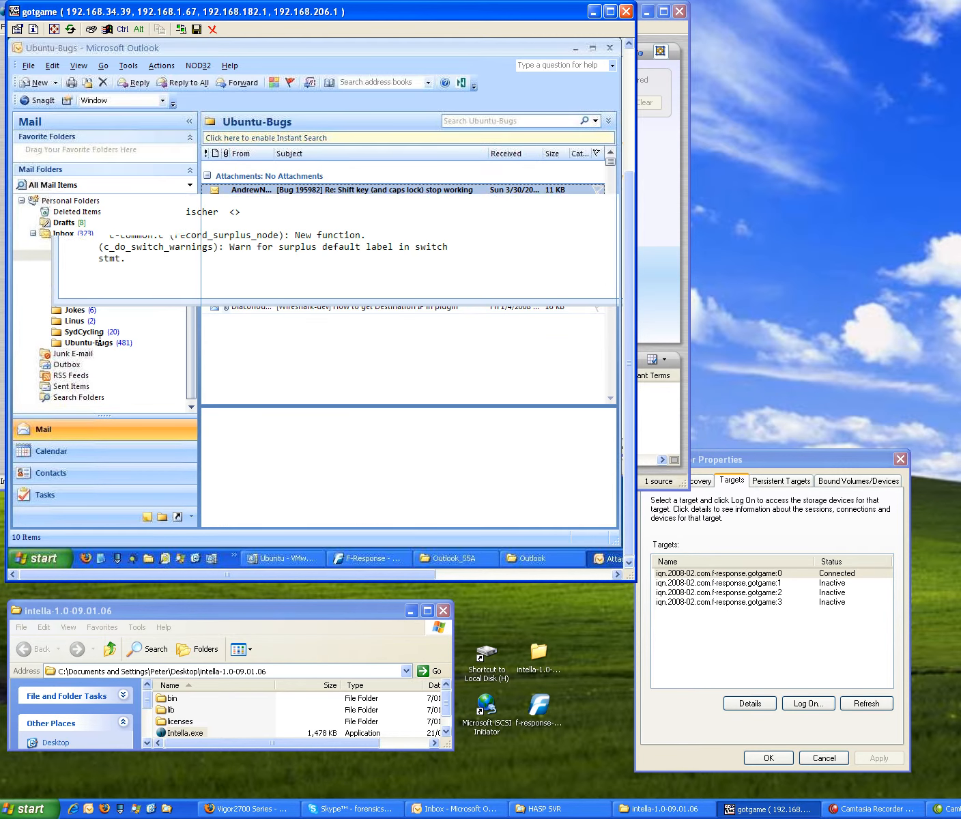
left_click(76, 321)
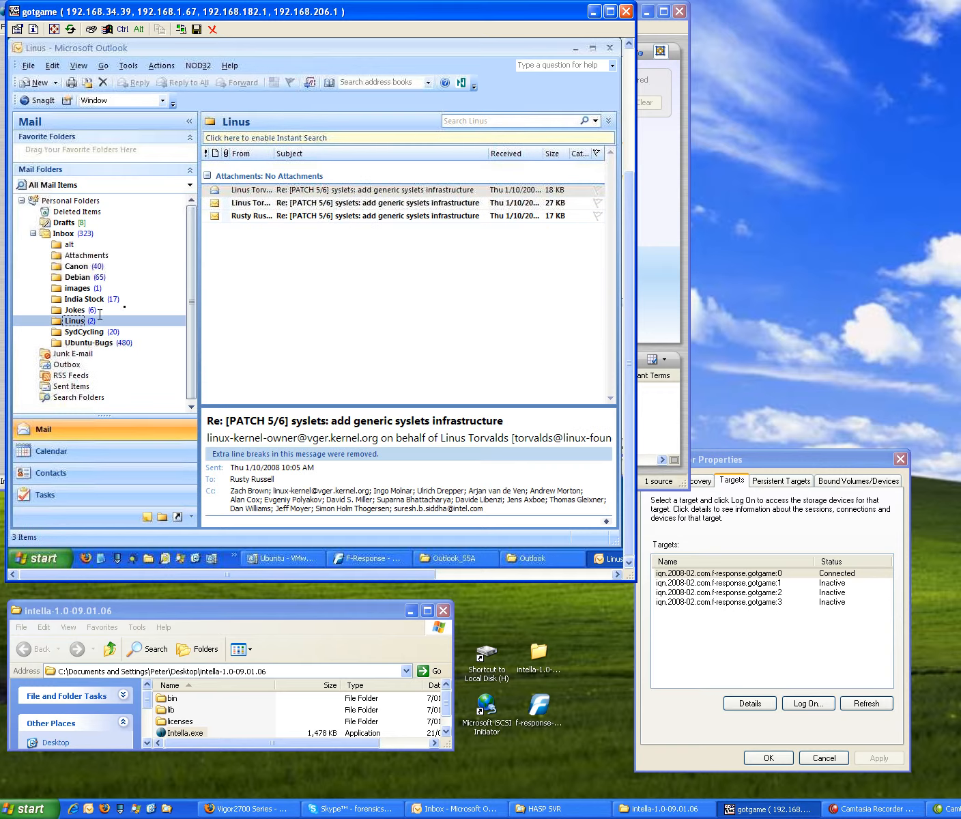
left_click(326, 217)
double_click(326, 217)
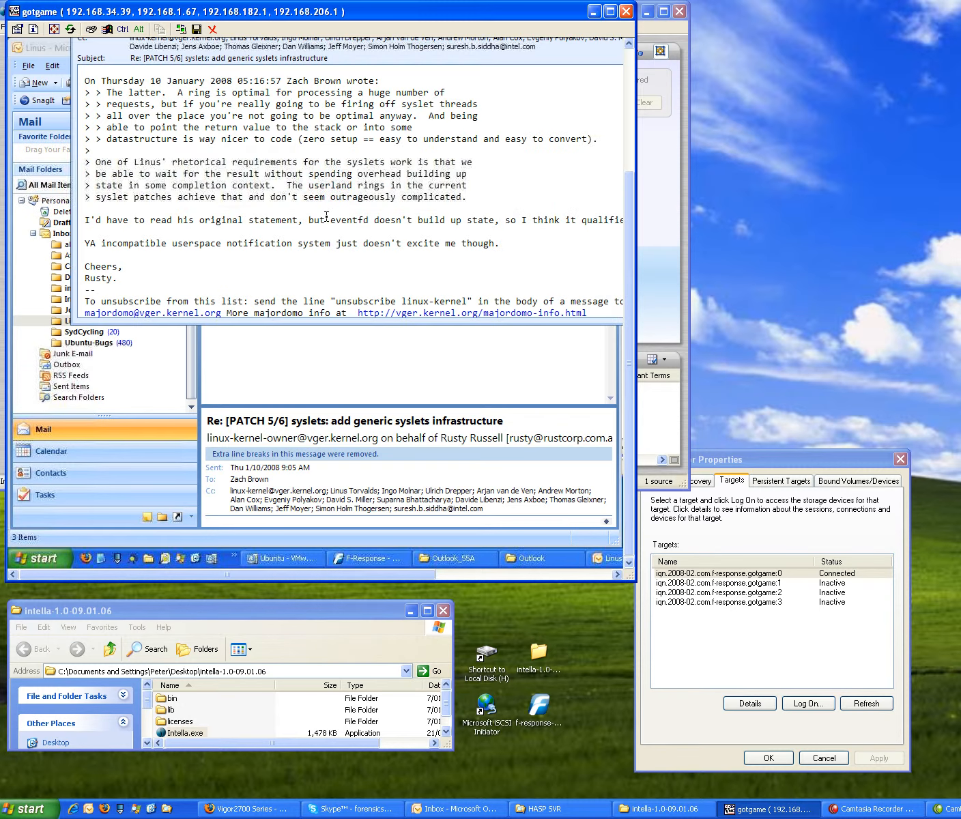
key("Escape")
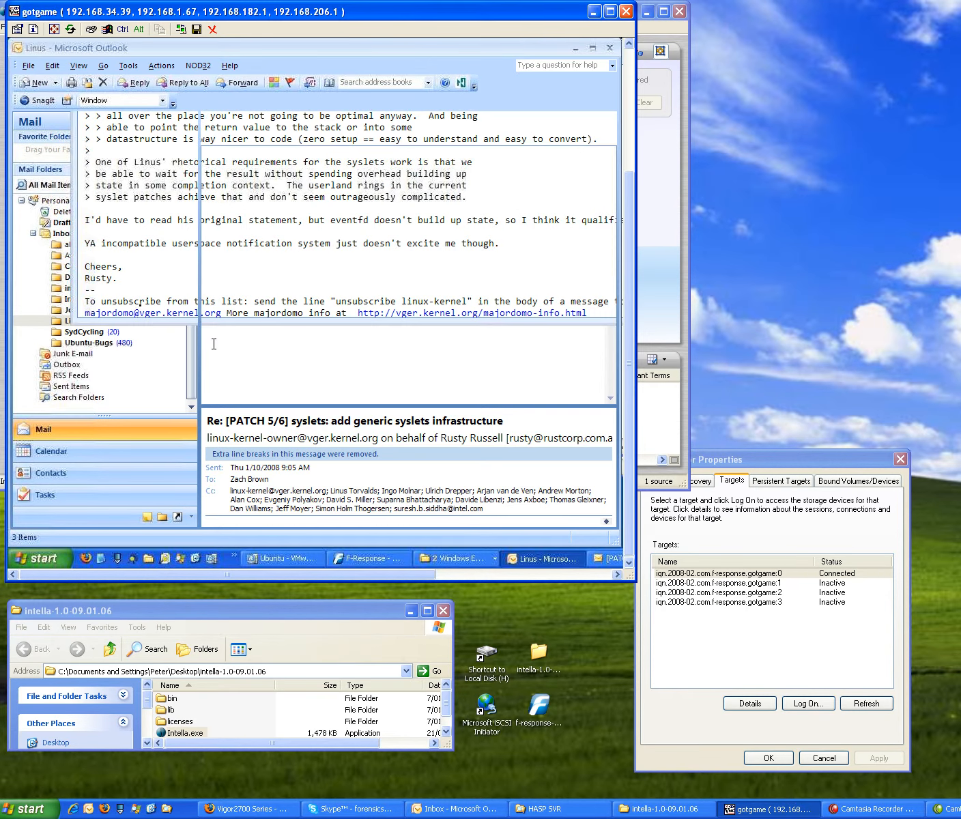
- Delete the Inbox messages from "NEVER publish your picture" through "[Bug debug/34844]", and return to the indexing progress in Intella
left_click(85, 235)
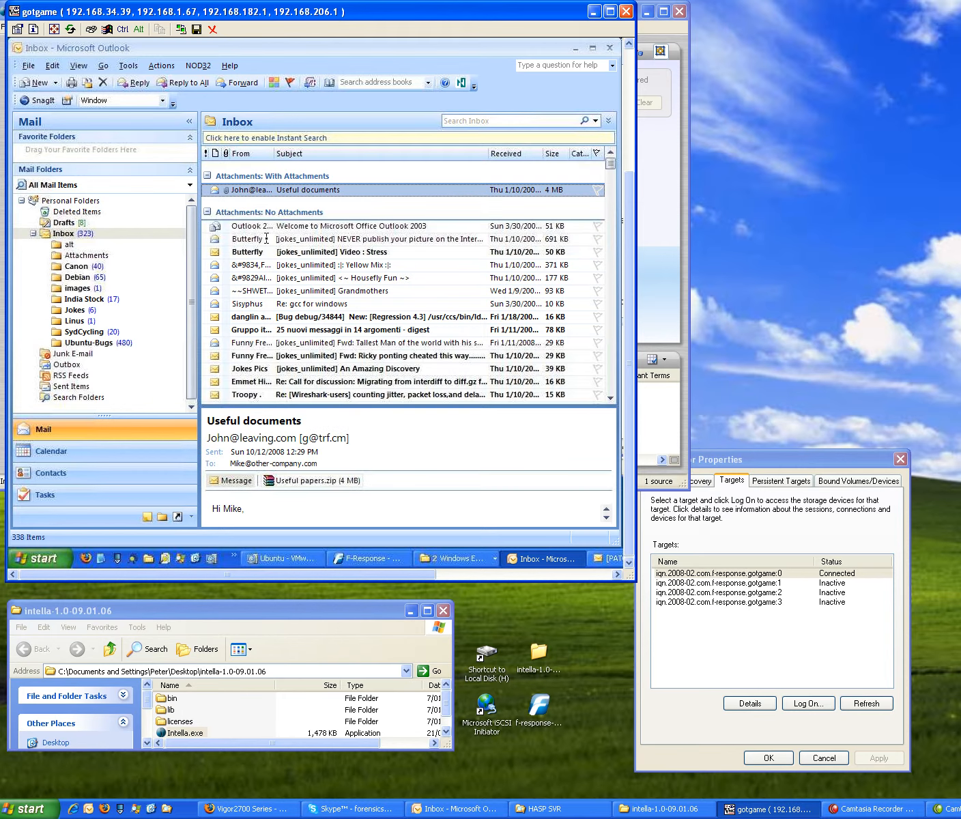
left_click(273, 241)
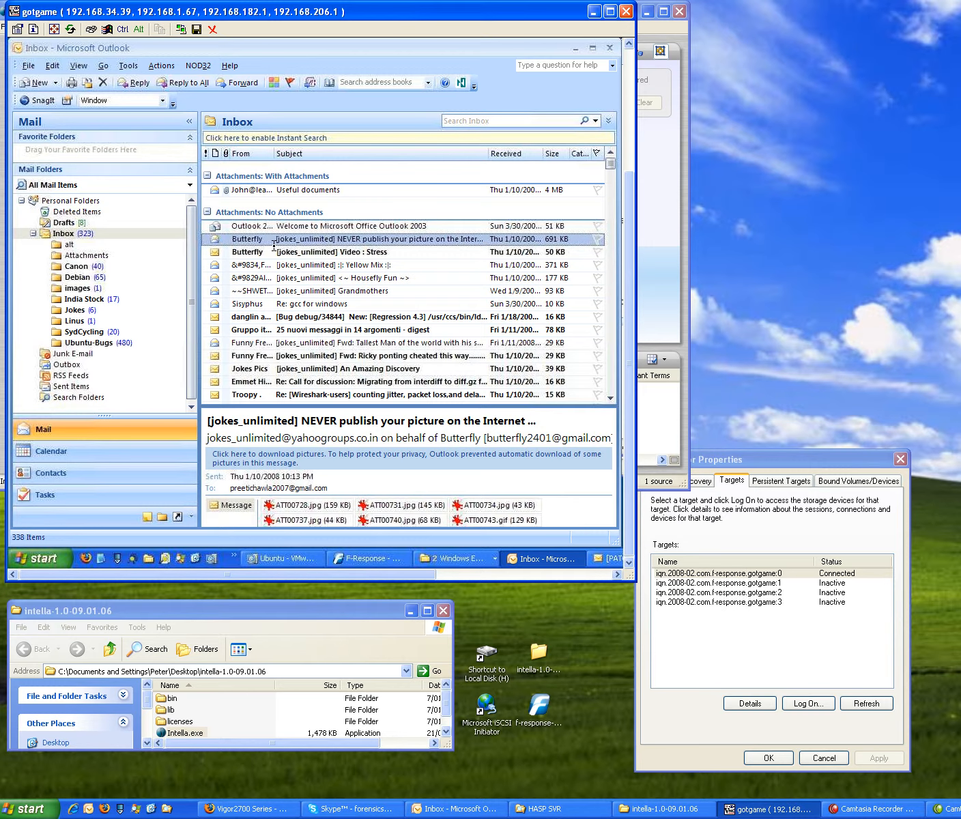
left_click(286, 321, "shift")
right_click(287, 310)
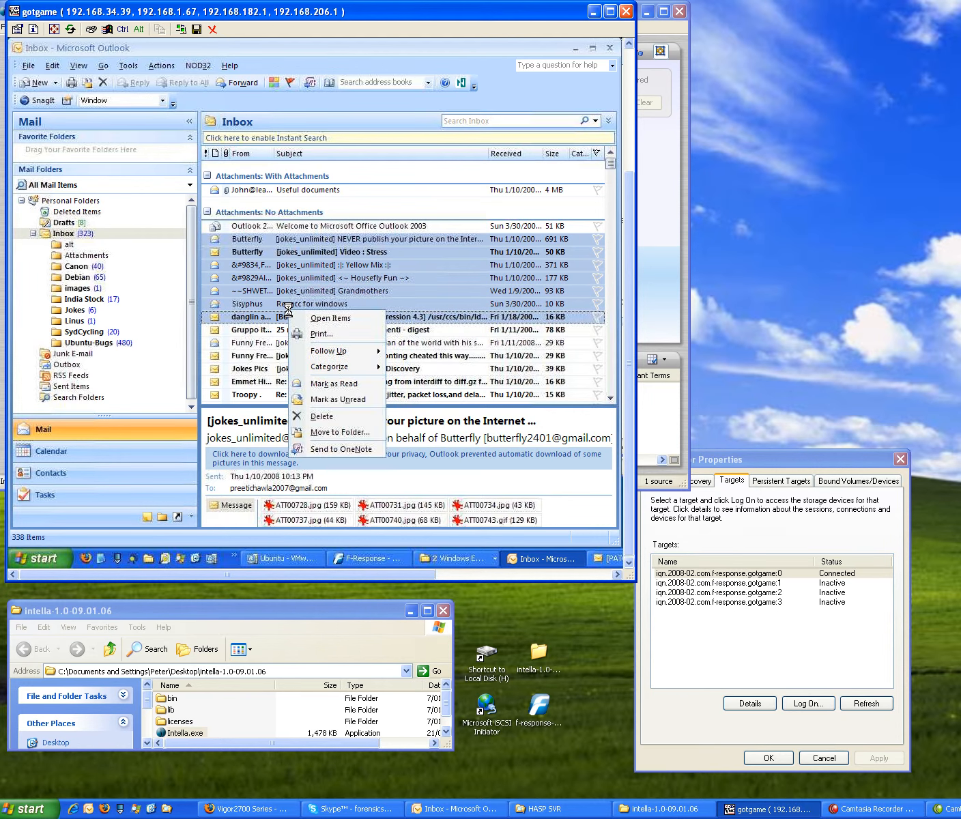
left_click(341, 418)
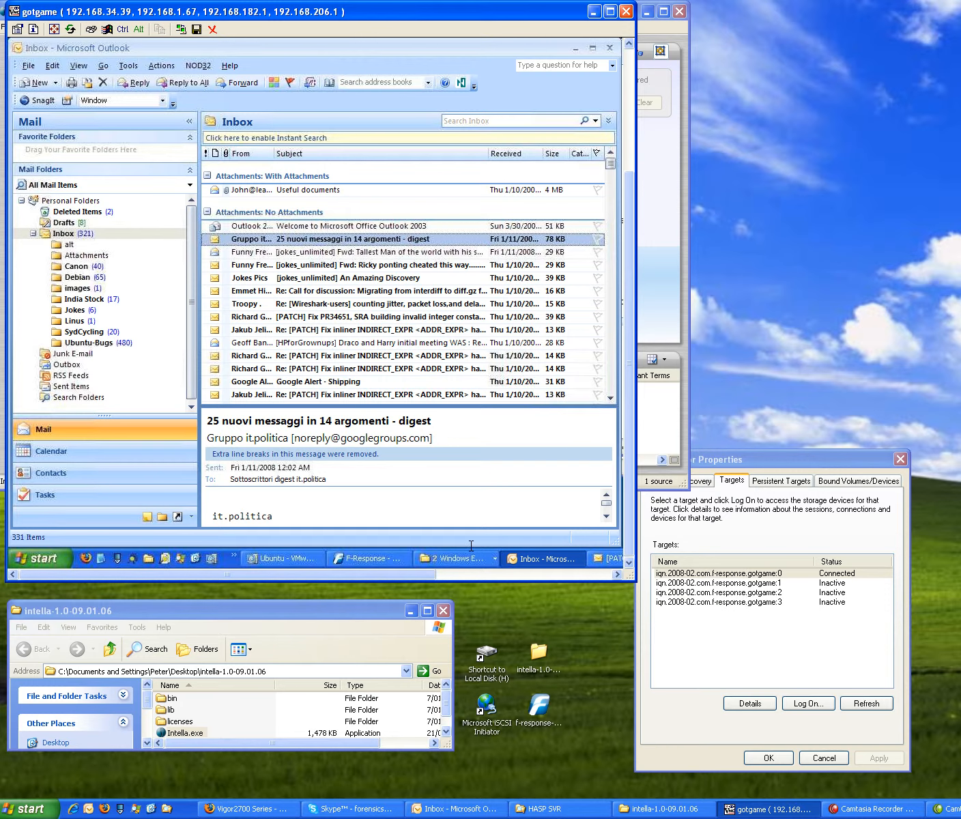
left_click(959, 810)
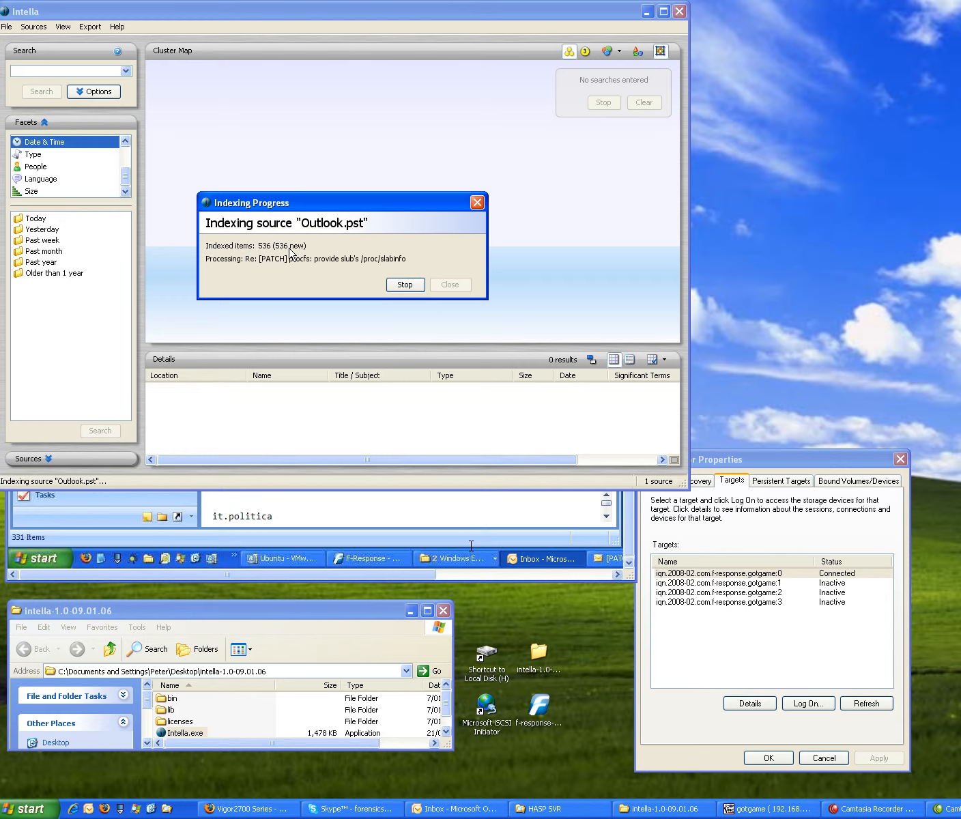
- Switch to Outlook in the gotgame session, open the "25 nuovi messaggi" digest and the amavisd-new bug message in Sent Items, and return to the Inbox
left_click(349, 505)
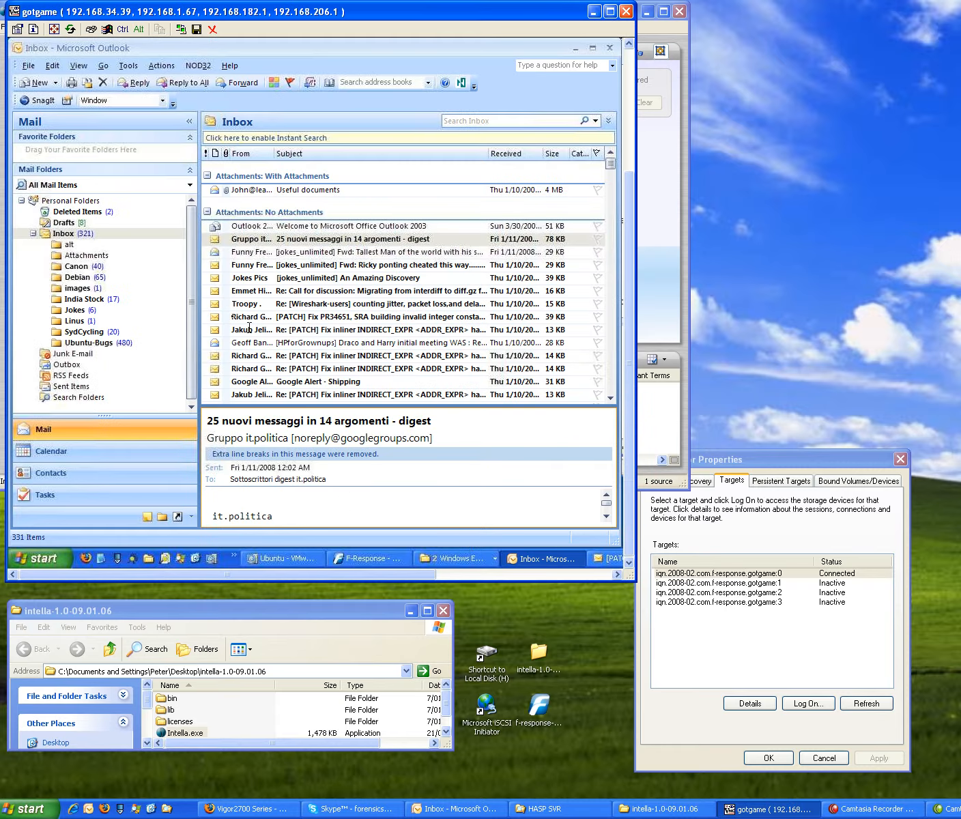
left_click(64, 234)
double_click(267, 239)
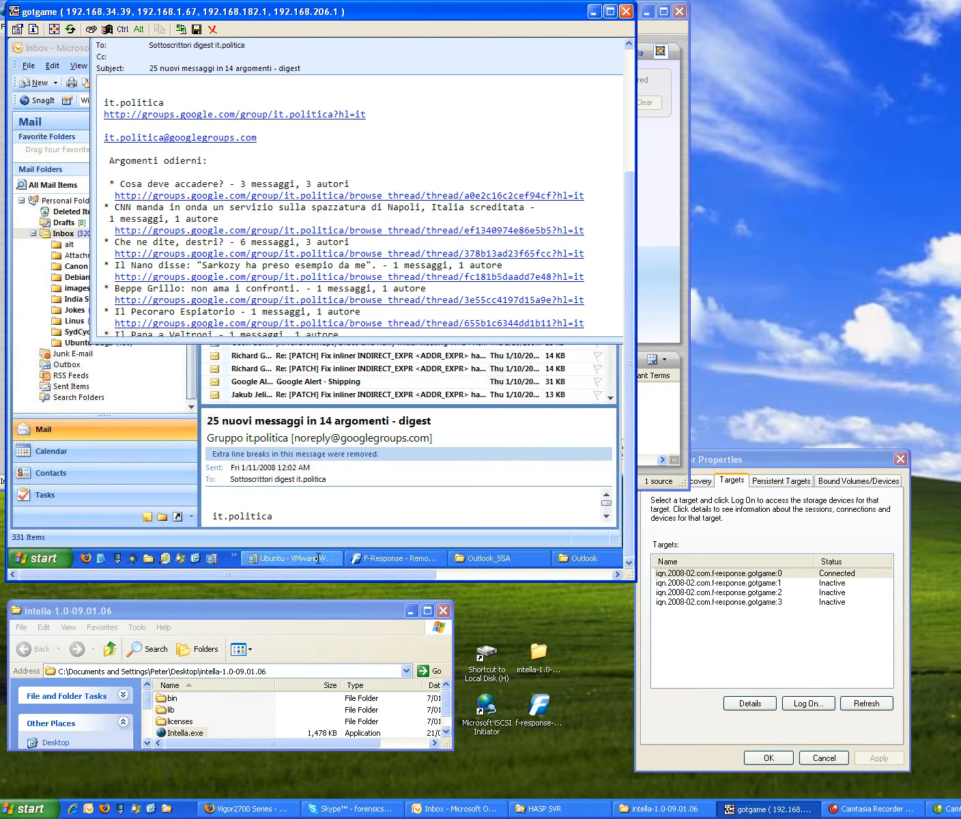
left_click(254, 428)
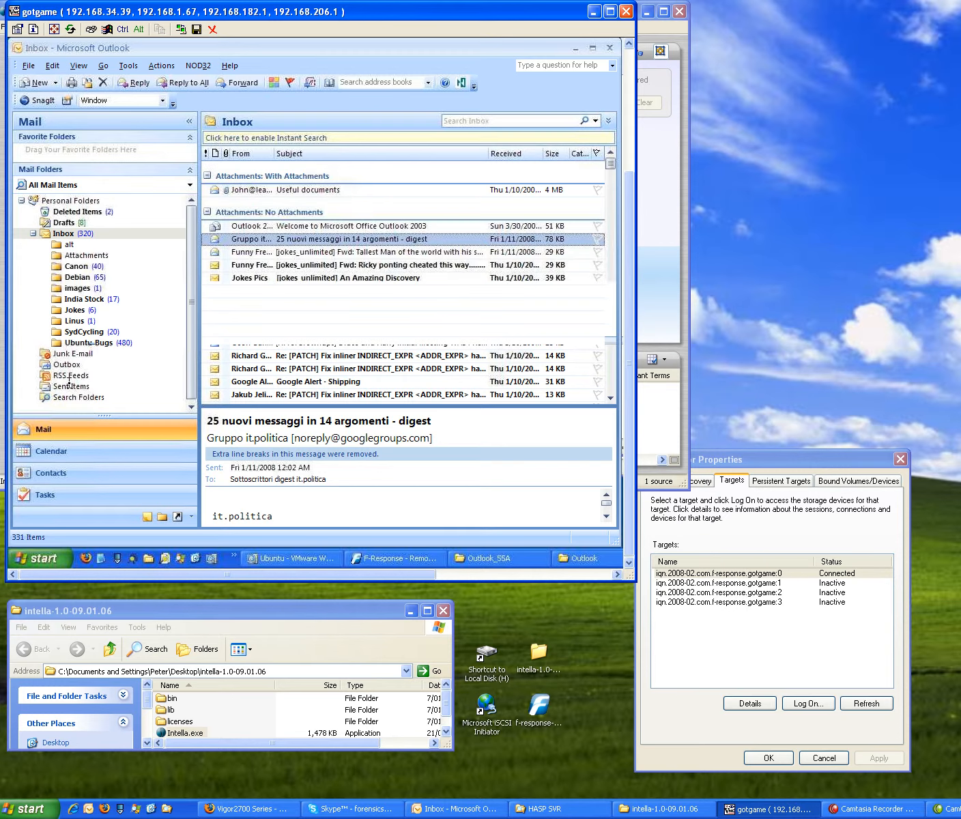
left_click(72, 387)
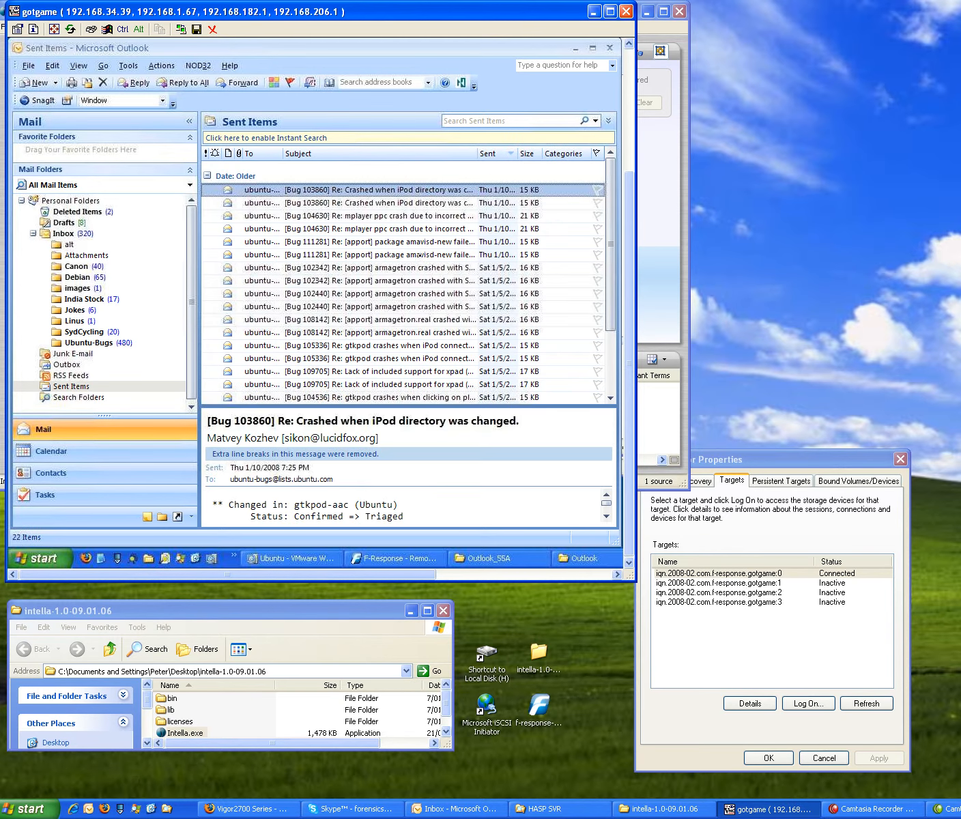
double_click(421, 254)
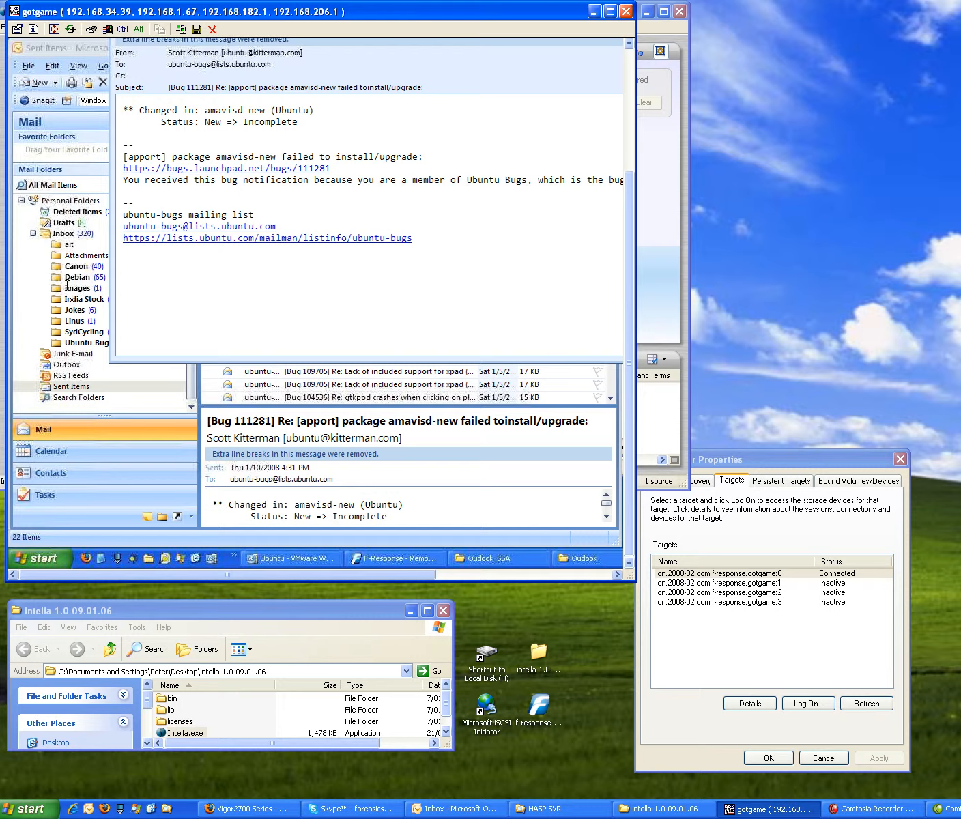
left_click(61, 233)
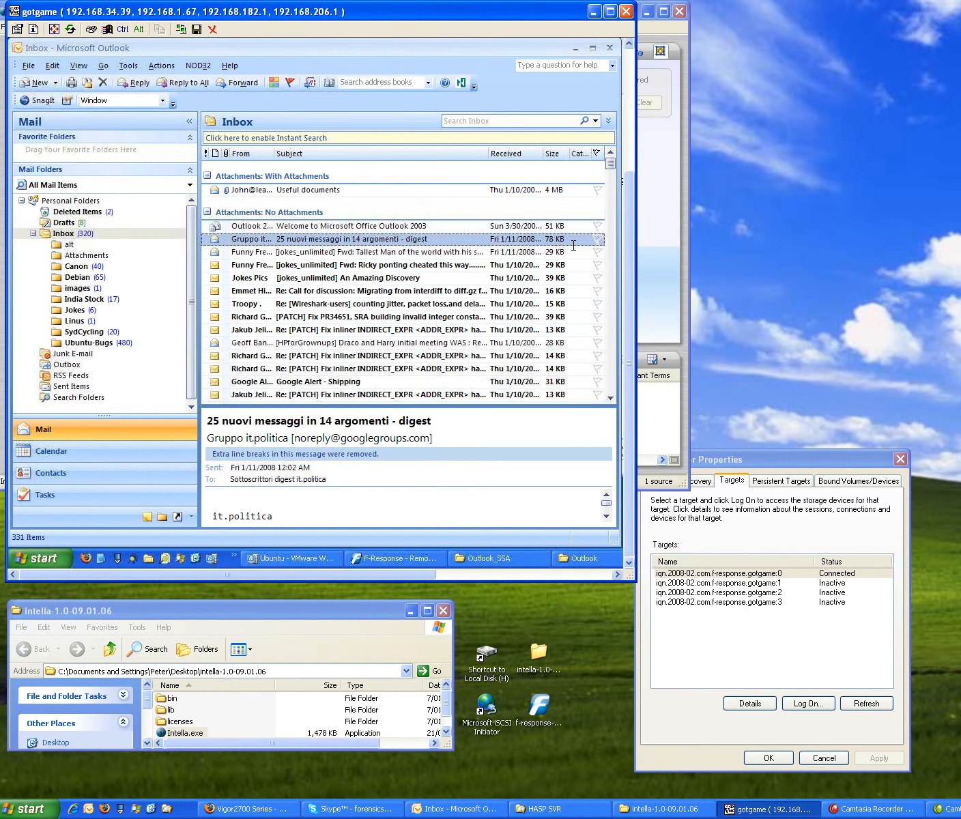
- Switch back to Intella, dismiss the indexing progress, search the case for "search" and list the matching items
left_click(657, 261)
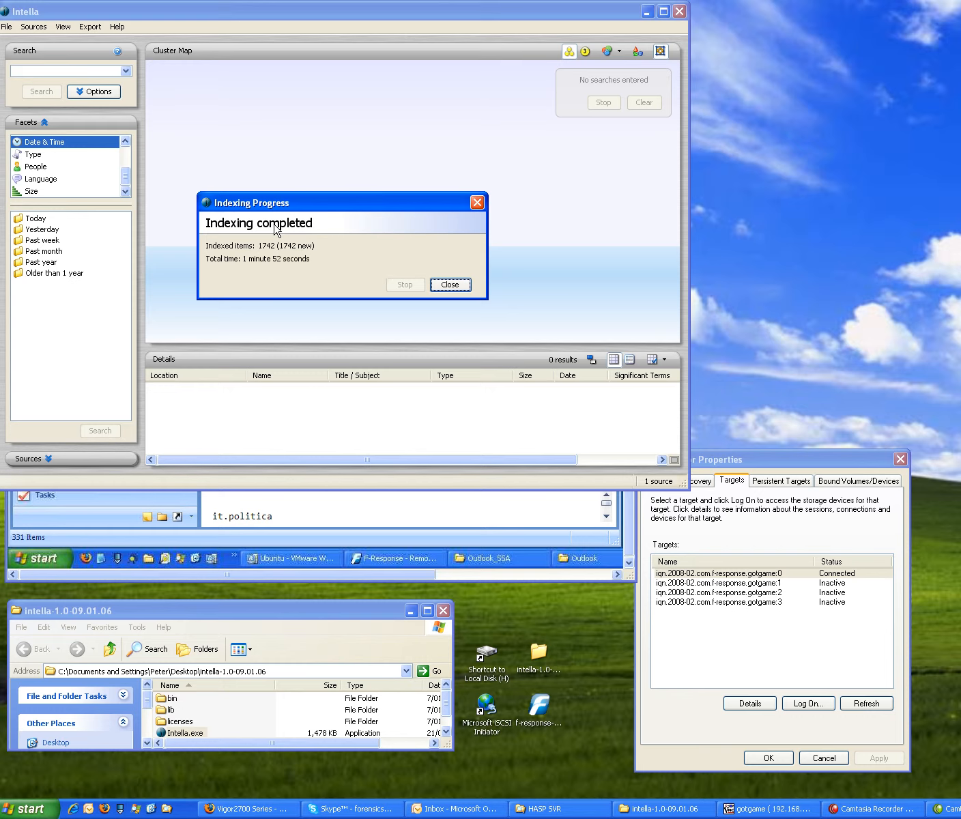
left_click(461, 289)
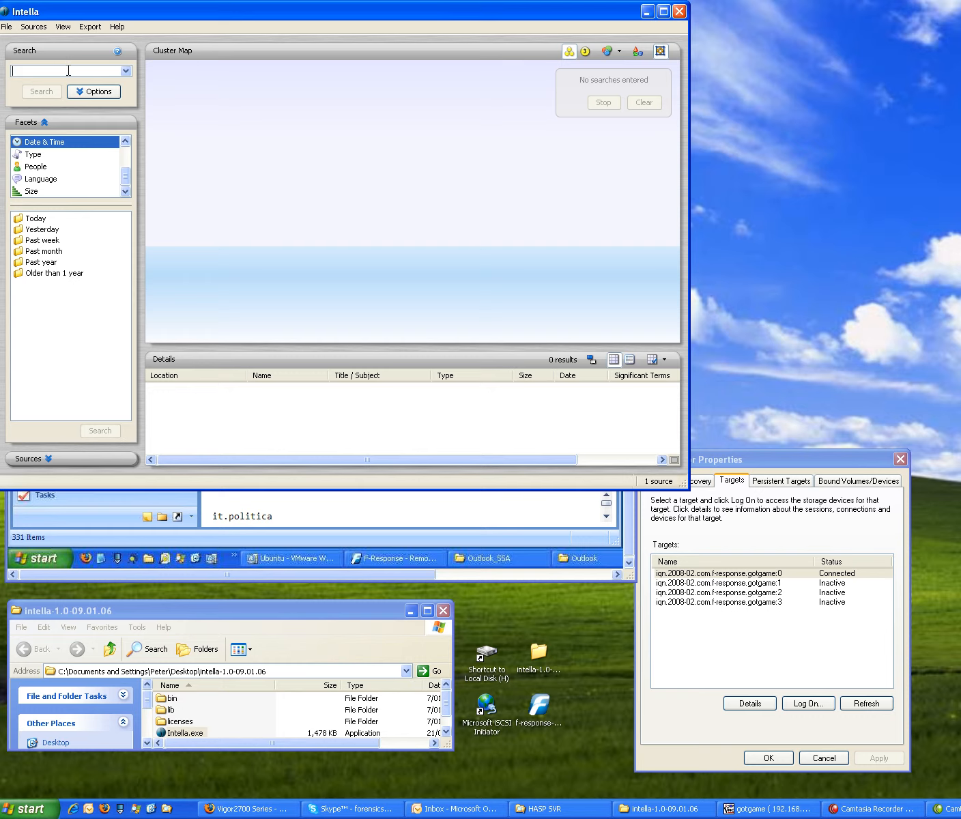
type("s")
left_click(41, 91)
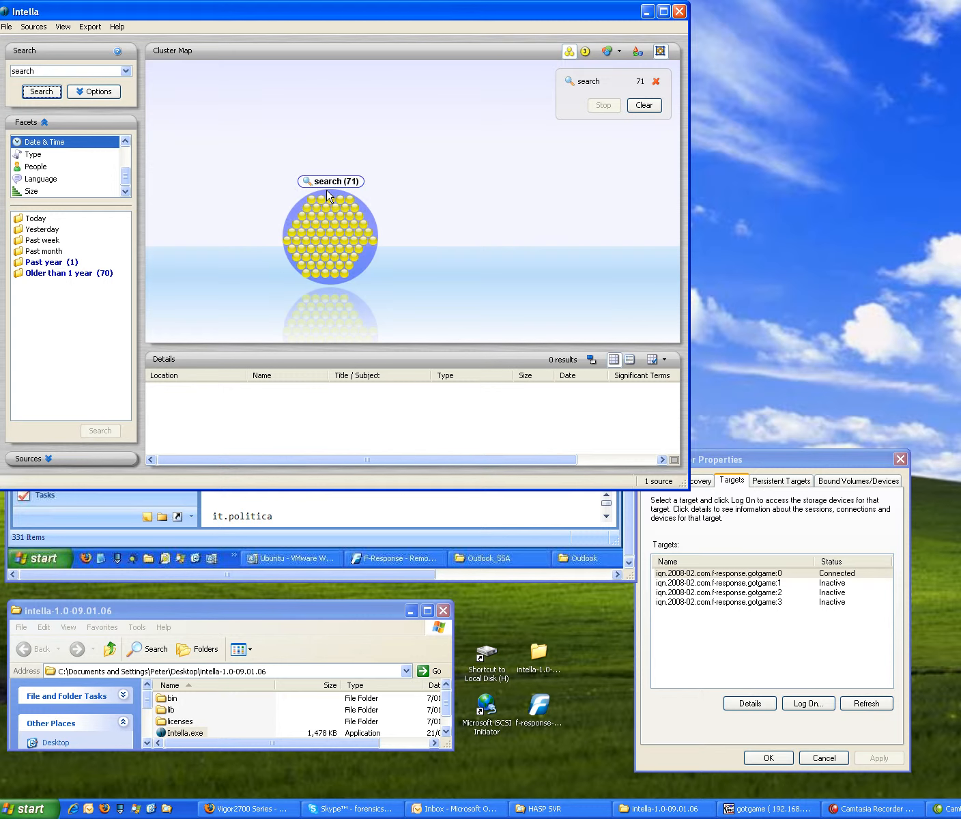
left_click(319, 186)
- Add searches for "look" and "see", and list the items in the cluster that matches all three terms
double_click(47, 71)
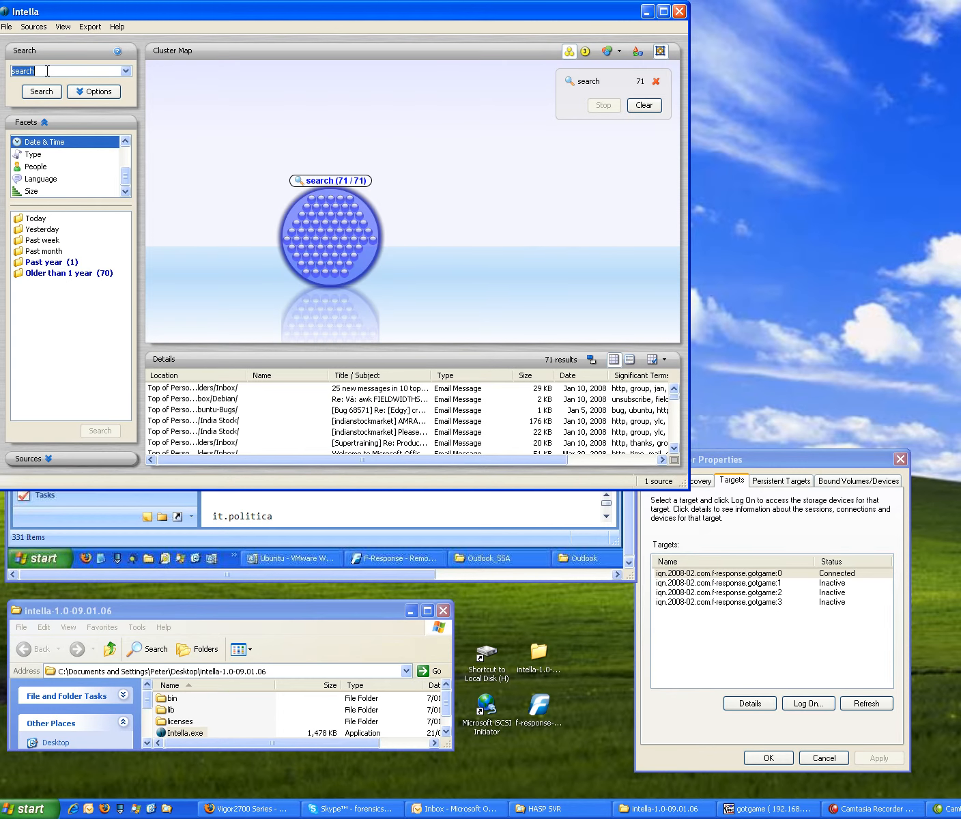
type("look")
key("Return")
type("see")
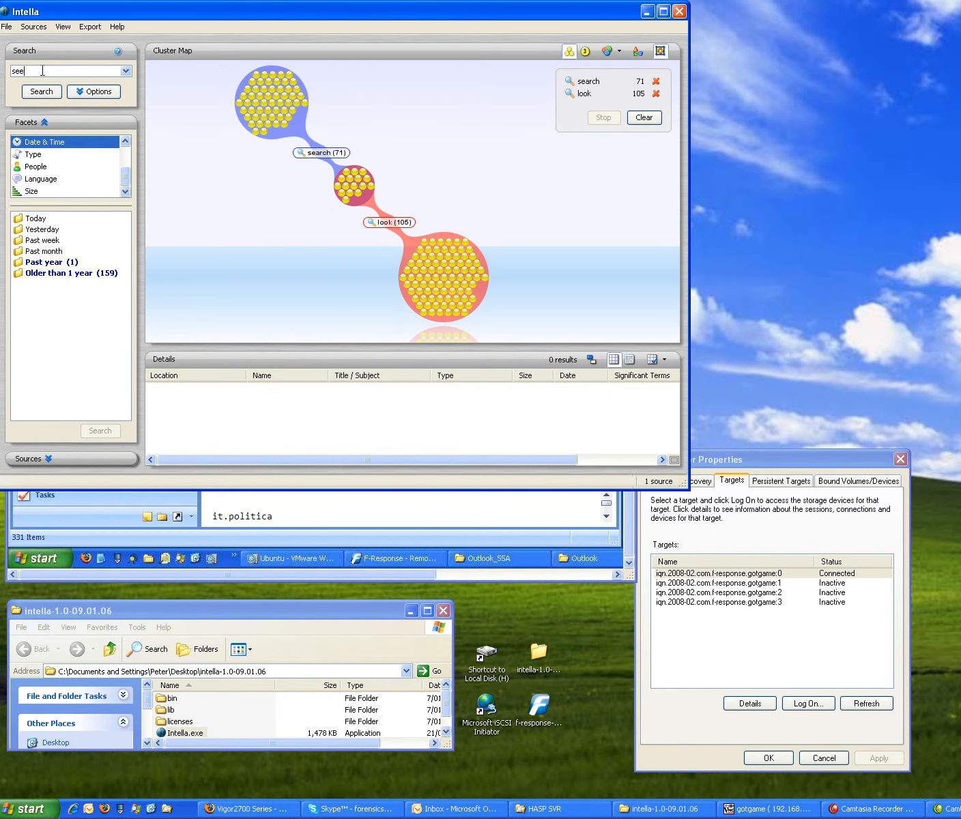
key("Return")
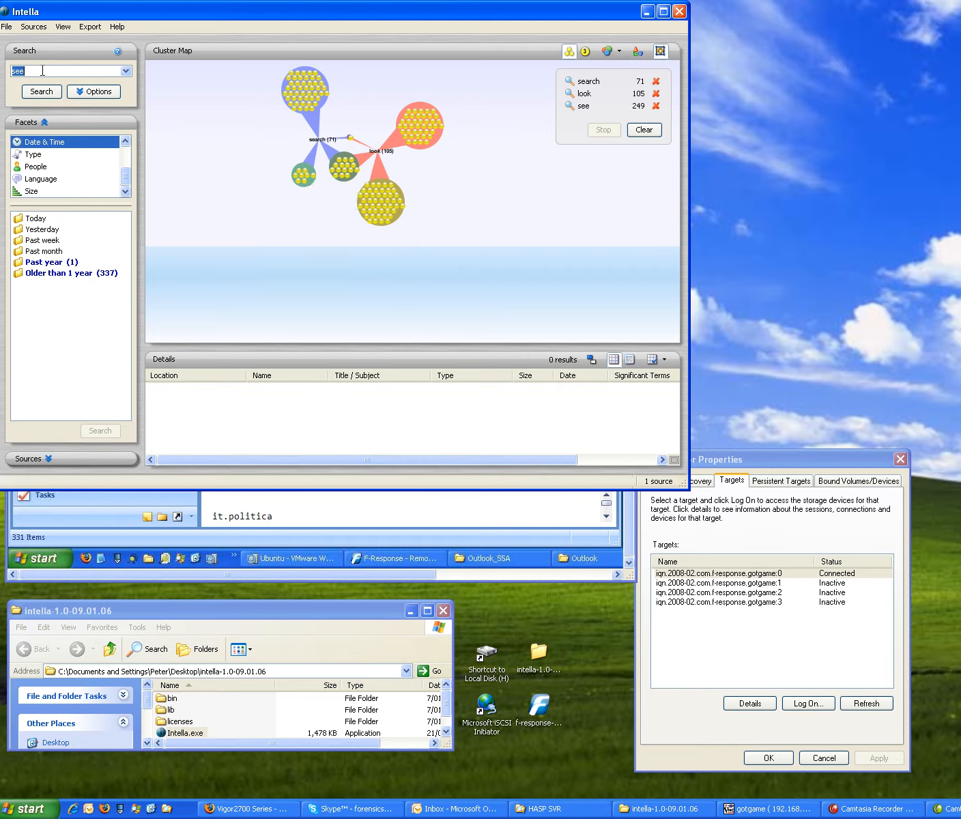
left_click(336, 164)
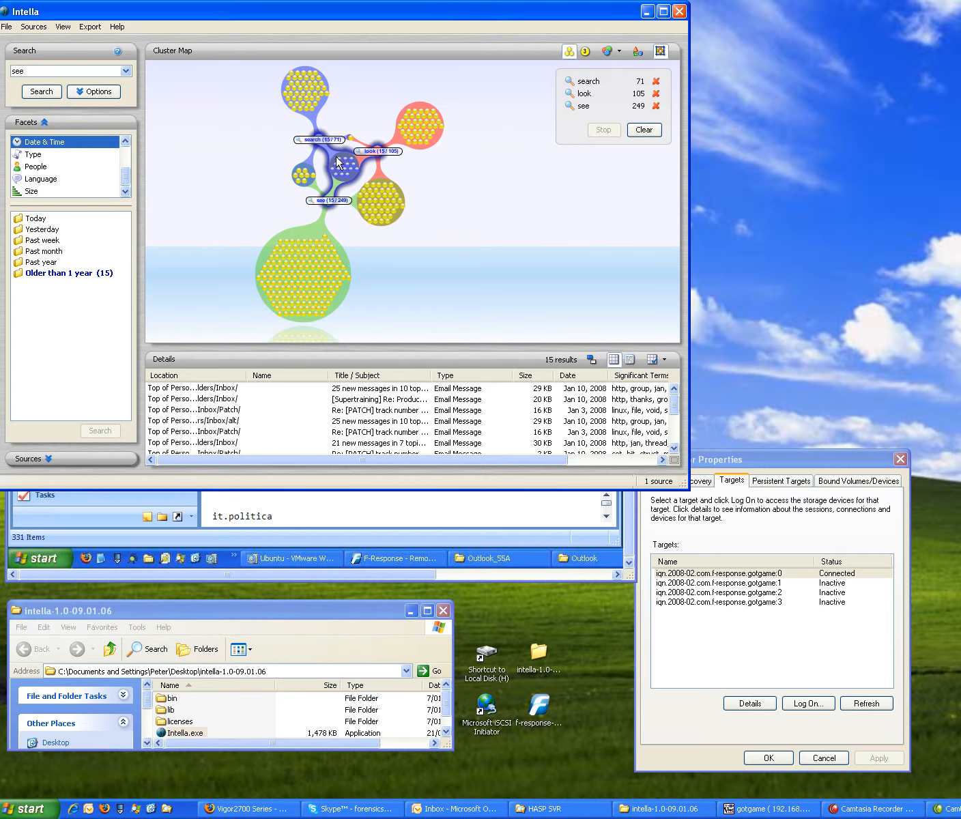
- Examine the headers of the "[Supertraining] Re: Productive Discussions" message from the results and close the message
double_click(360, 398)
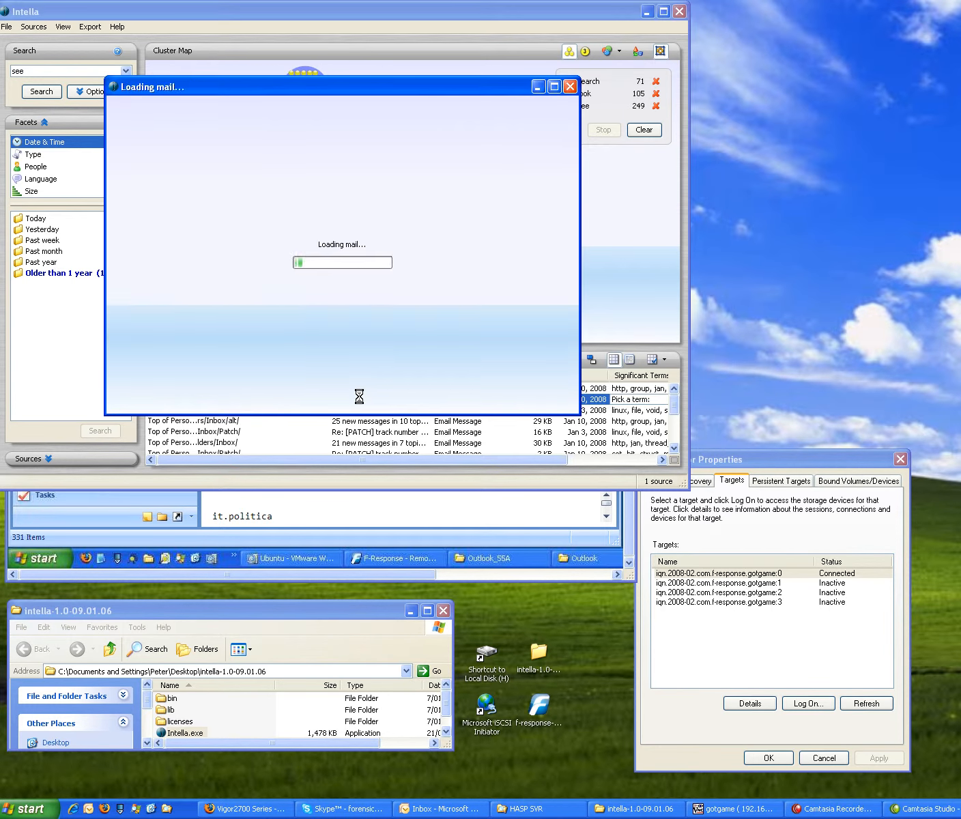
left_click(164, 207)
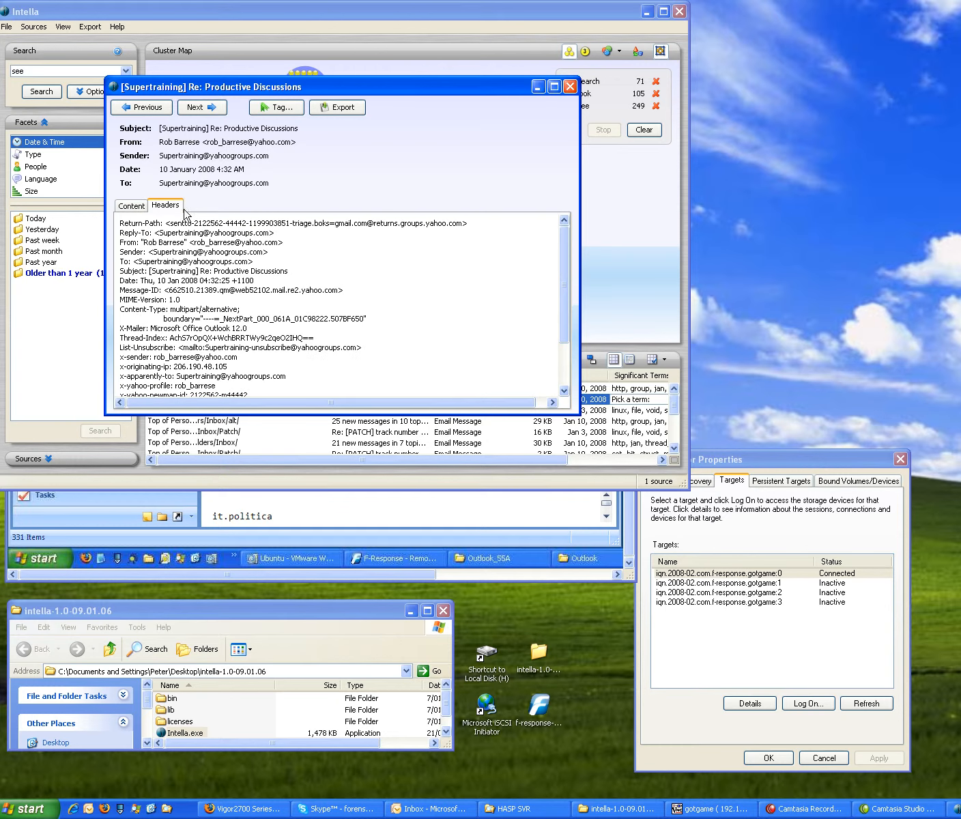
left_click(570, 86)
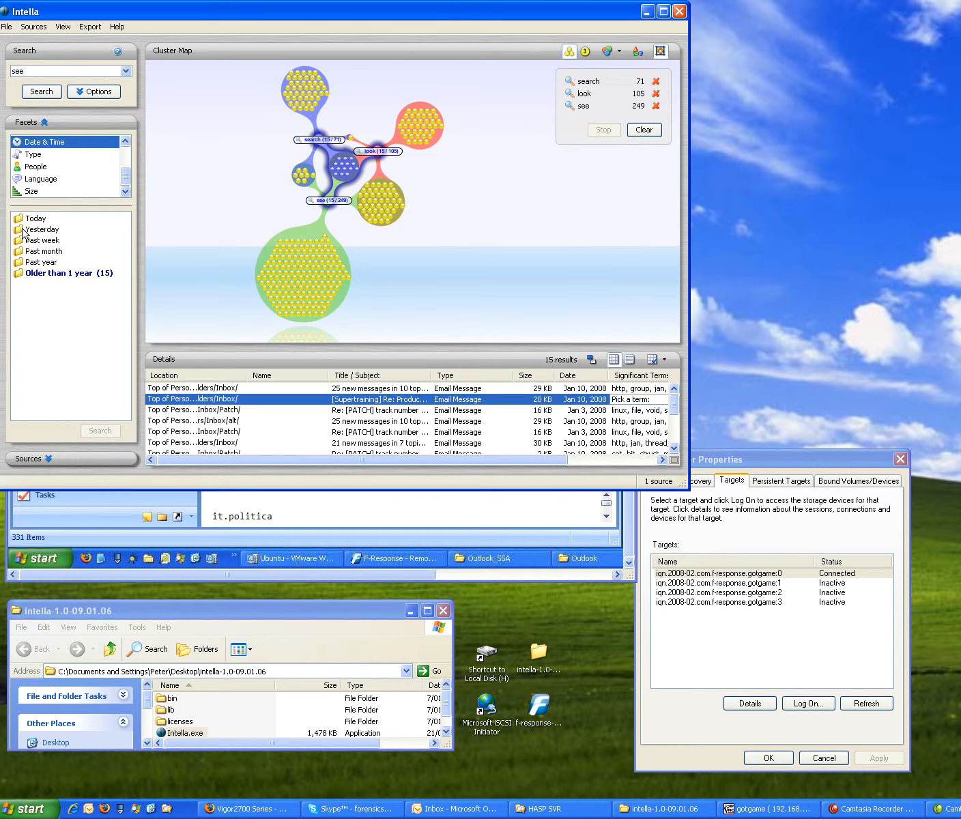
- Expand Outlook.pst to the Top of Personal Folders contents in the Location facet, and switch to the Outlook folder list in the gotgame session
scroll(34, 185, "up", 1)
left_click(43, 167)
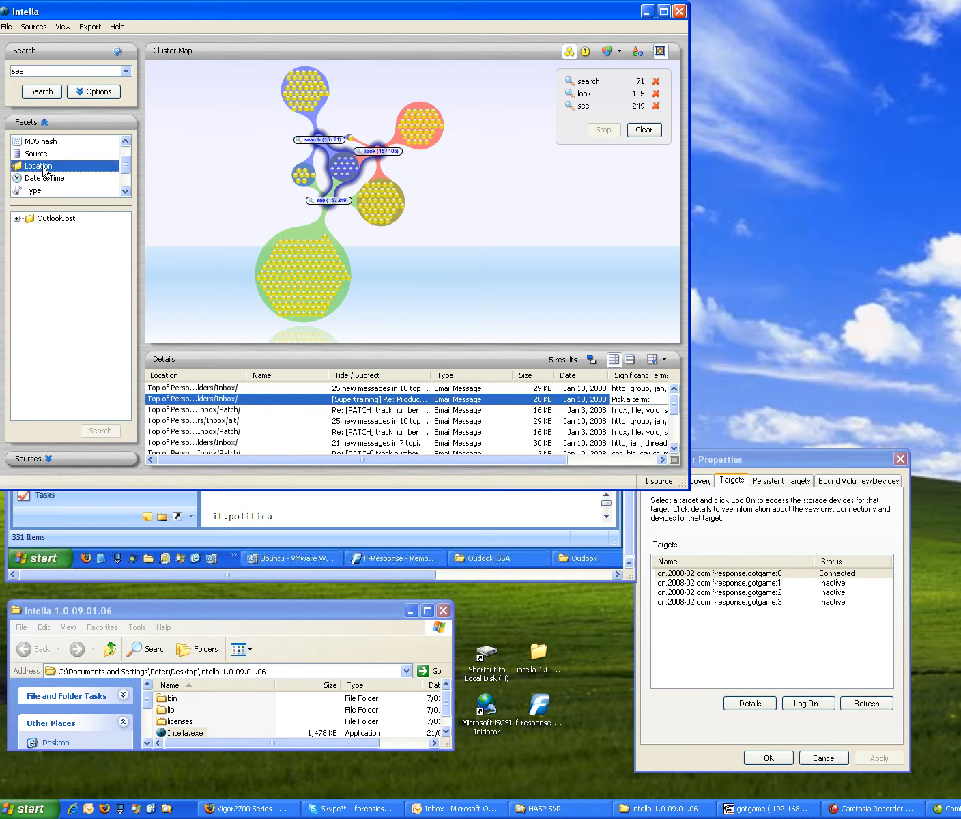
left_click(16, 218)
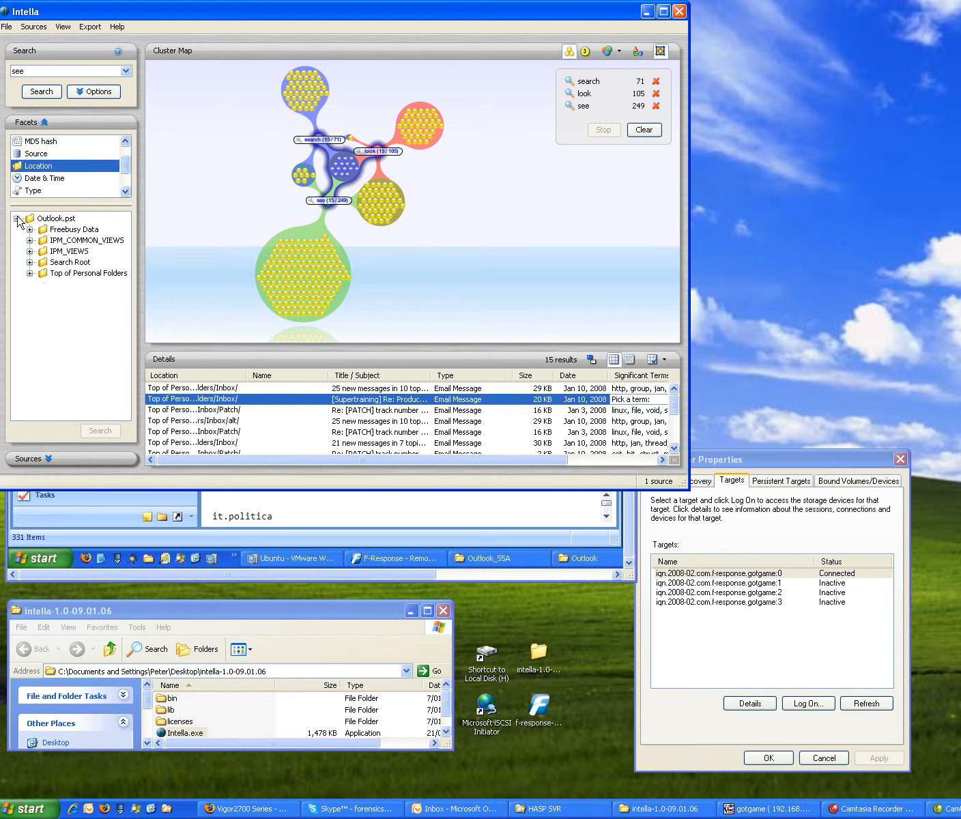
left_click(29, 274)
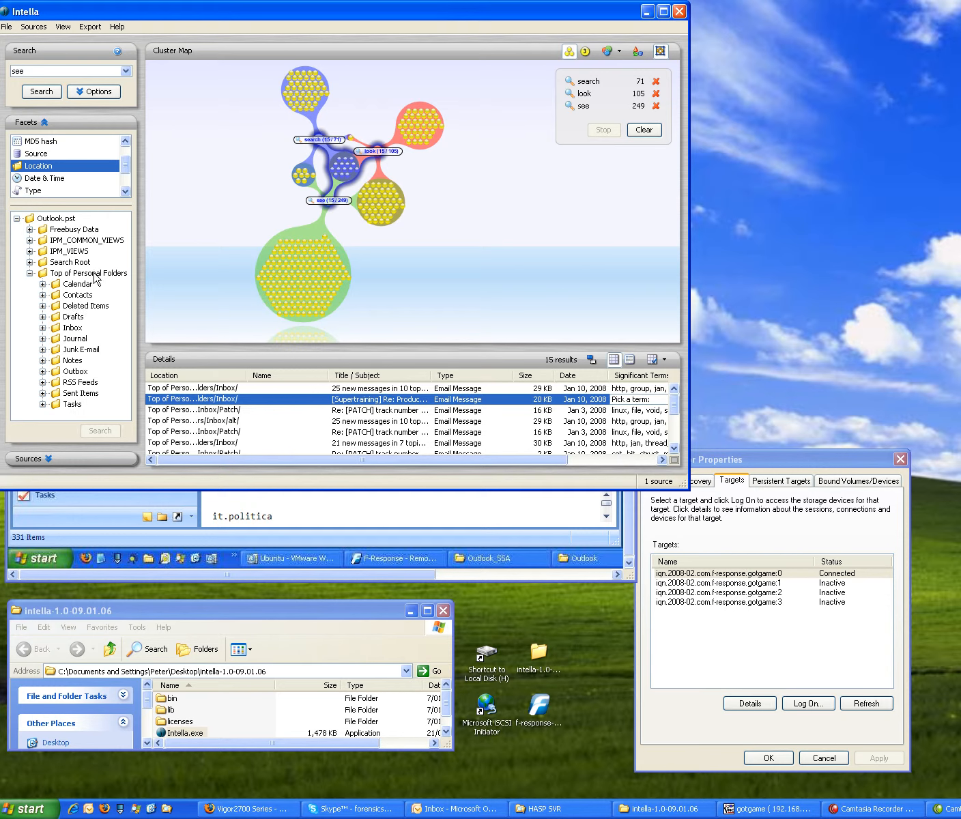
left_click(263, 506)
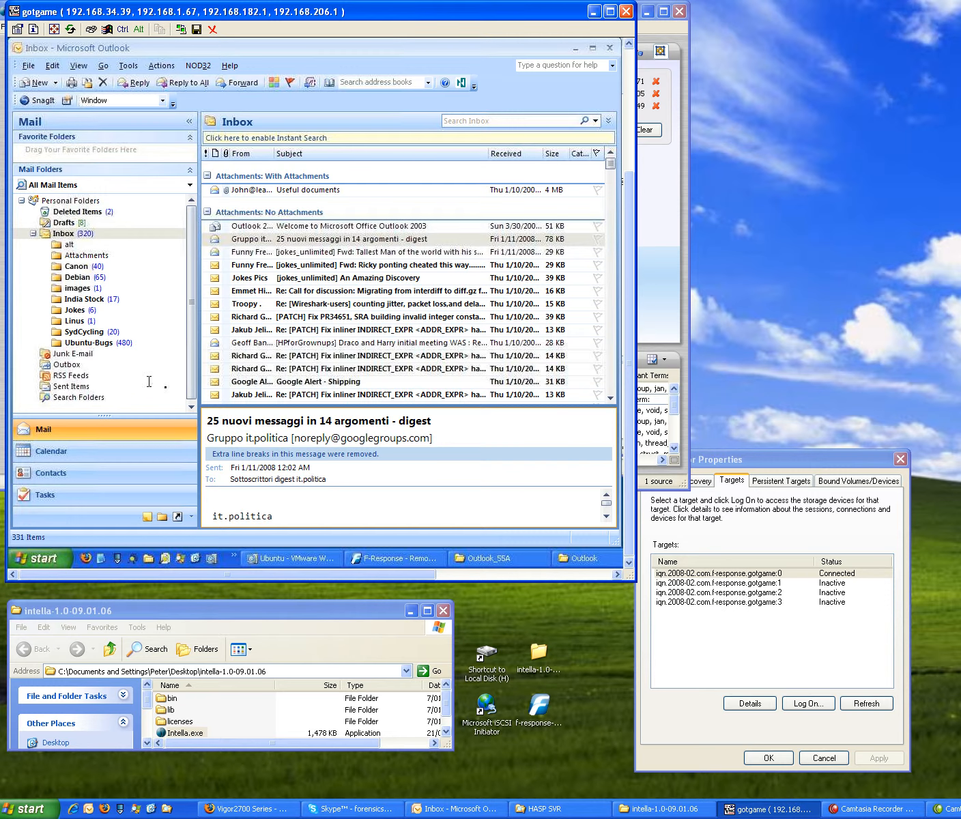